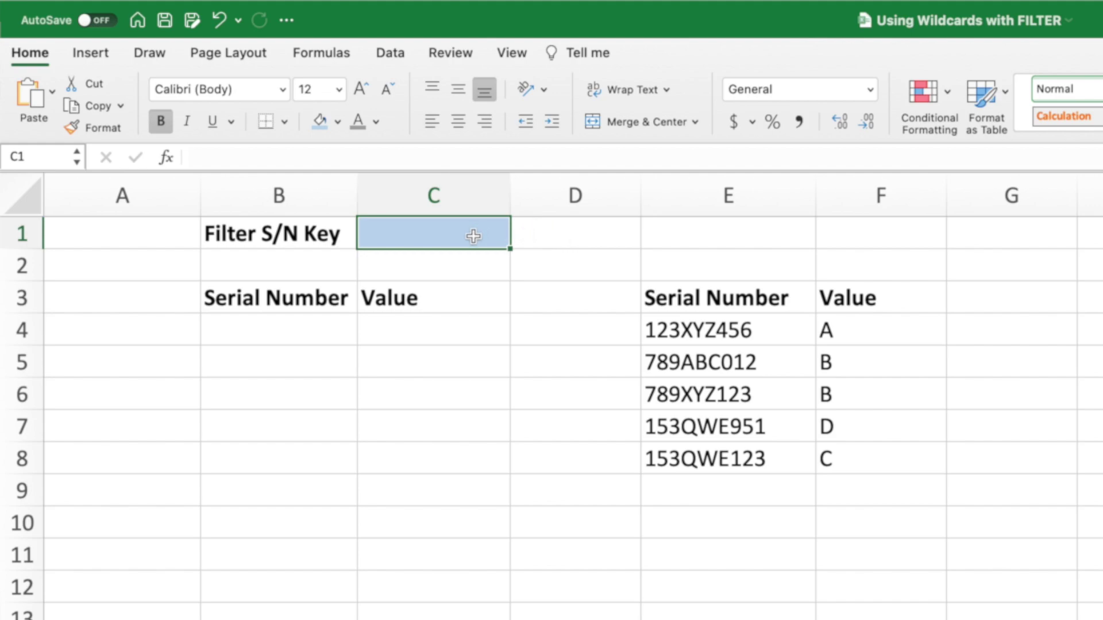
Enter =FILTER(E4:F8,E4:E8=C1,"-") in B4 to return the rows whose serial number equals the filter key
{"action": "left_click", "coordinate": [314, 326]}
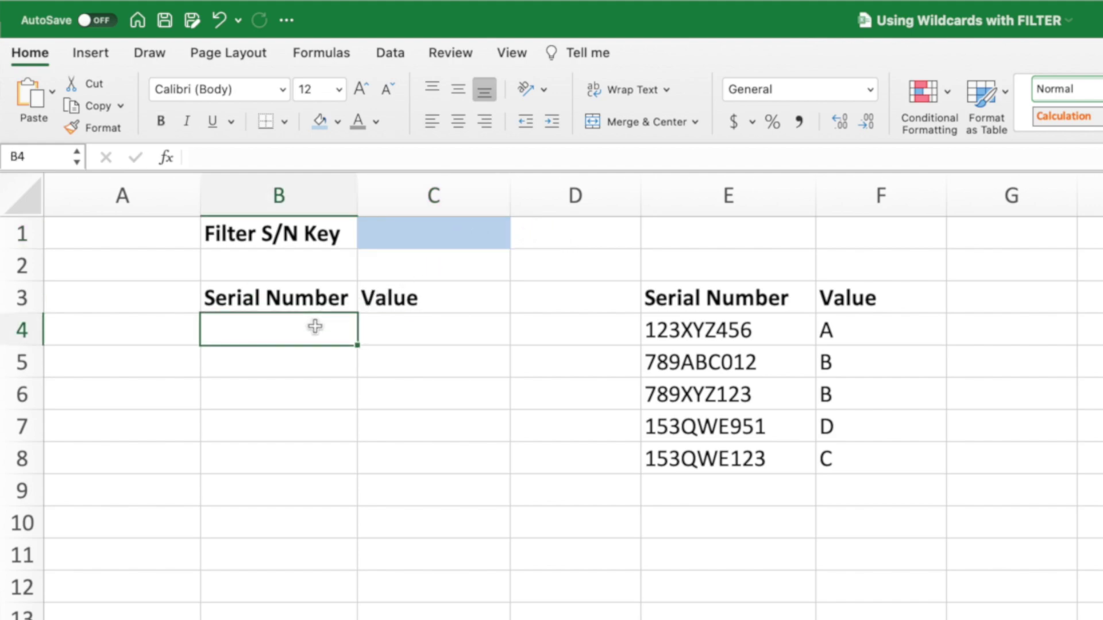
{"action": "type", "text": "=FILTER("}
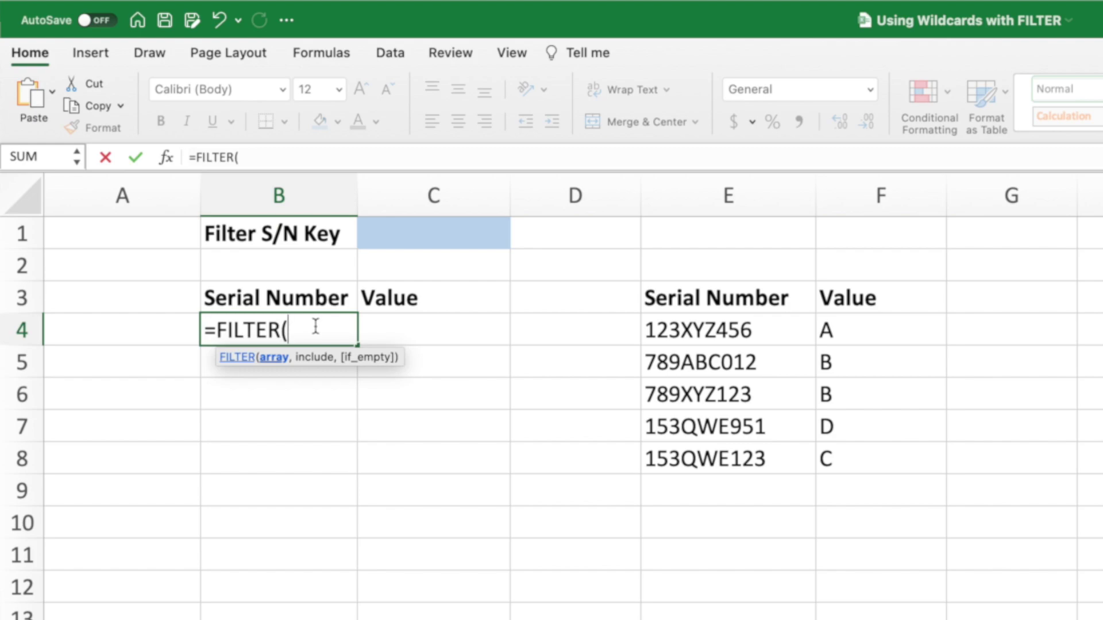
{"action": "left_click_drag", "start_coordinate": [430, 330], "coordinate": [516, 329]}
{"action": "left_click_drag", "start_coordinate": [700, 330], "coordinate": [905, 467]}
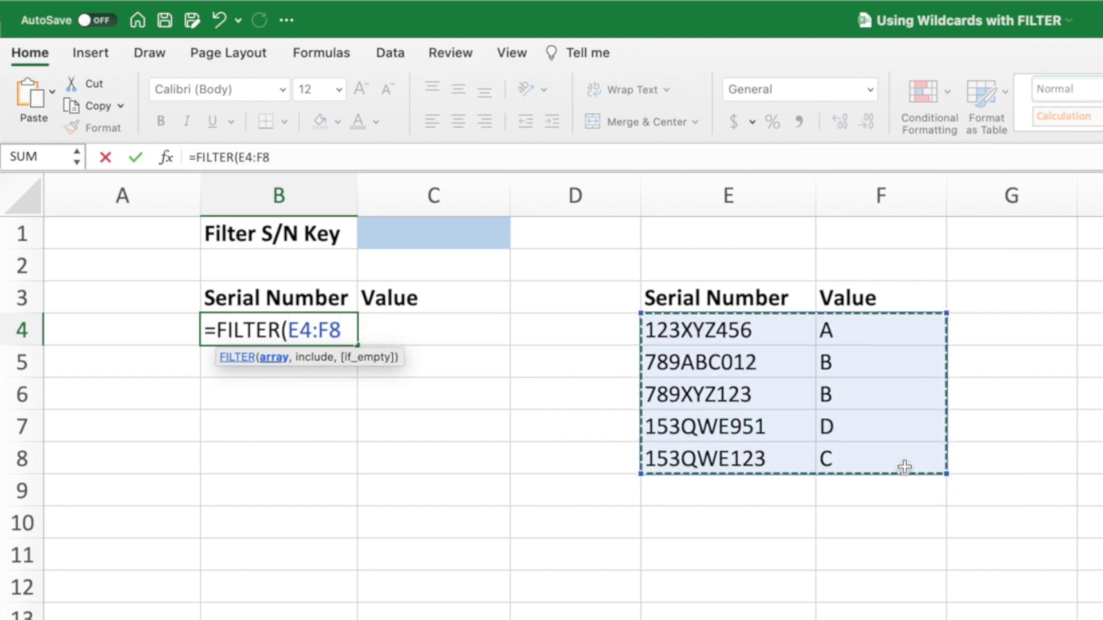
{"action": "type", "text": ","}
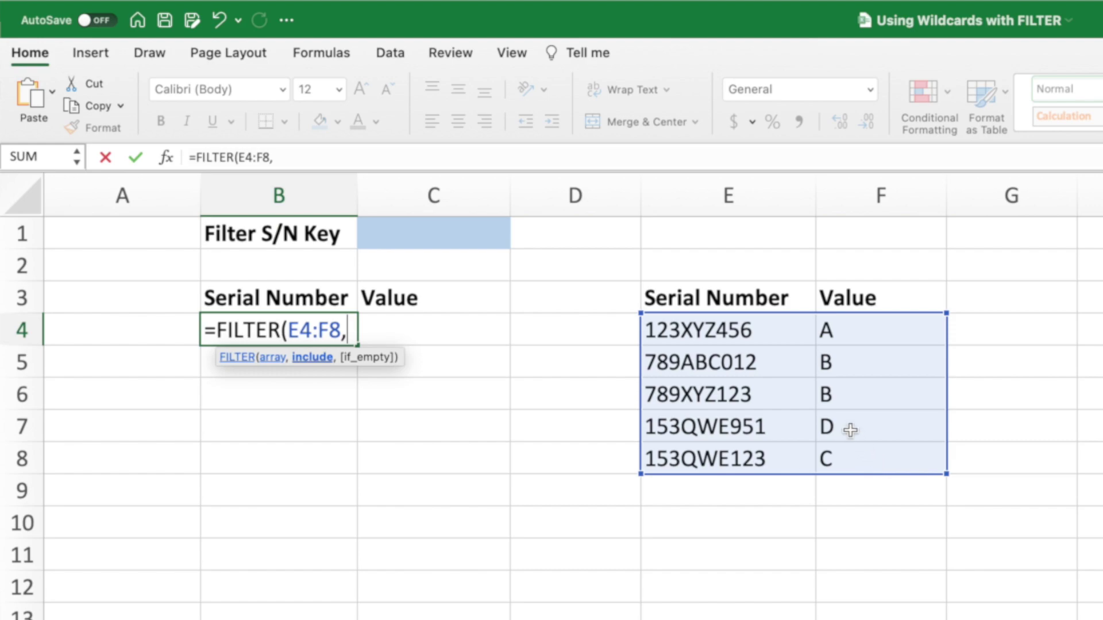
{"action": "left_click_drag", "start_coordinate": [783, 331], "coordinate": [794, 454]}
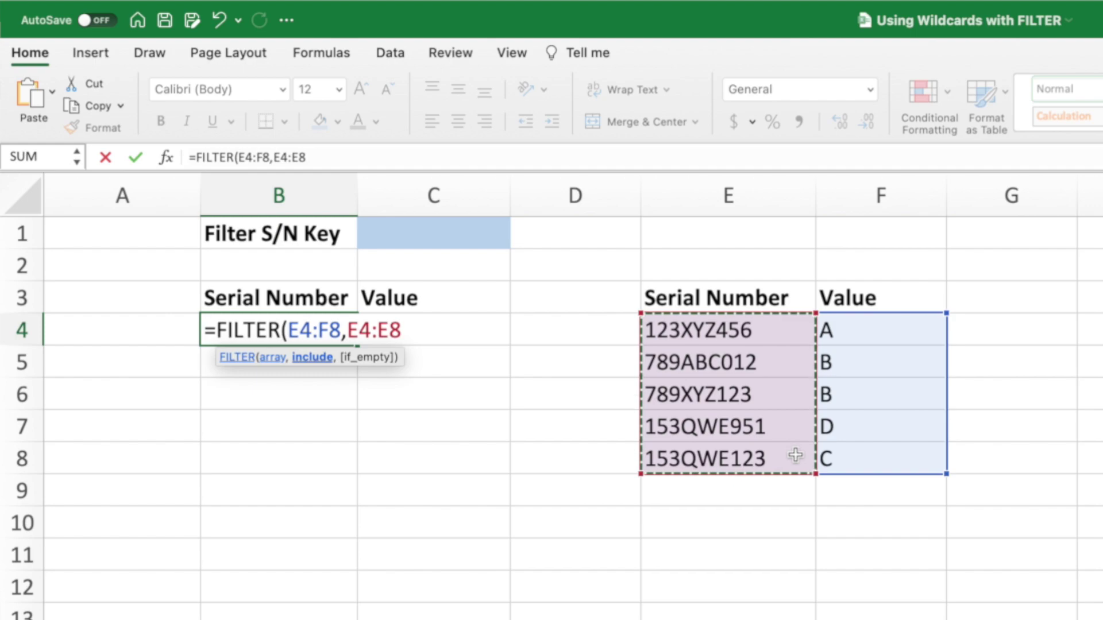
{"action": "type", "text": "="}
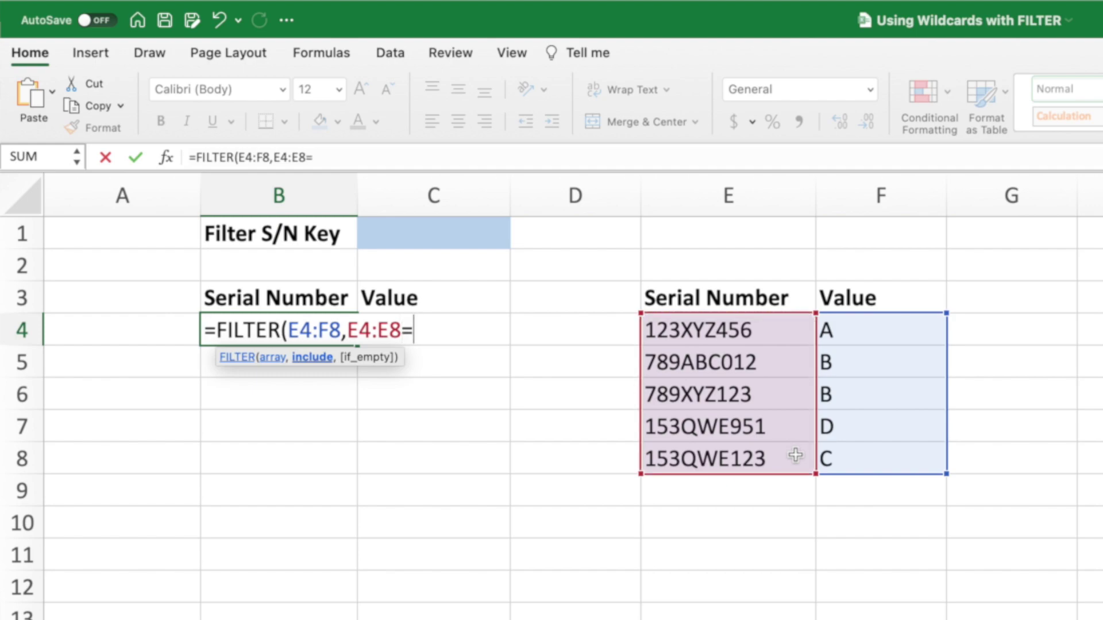
{"action": "left_click", "coordinate": [483, 234]}
{"action": "type", "text": ","}
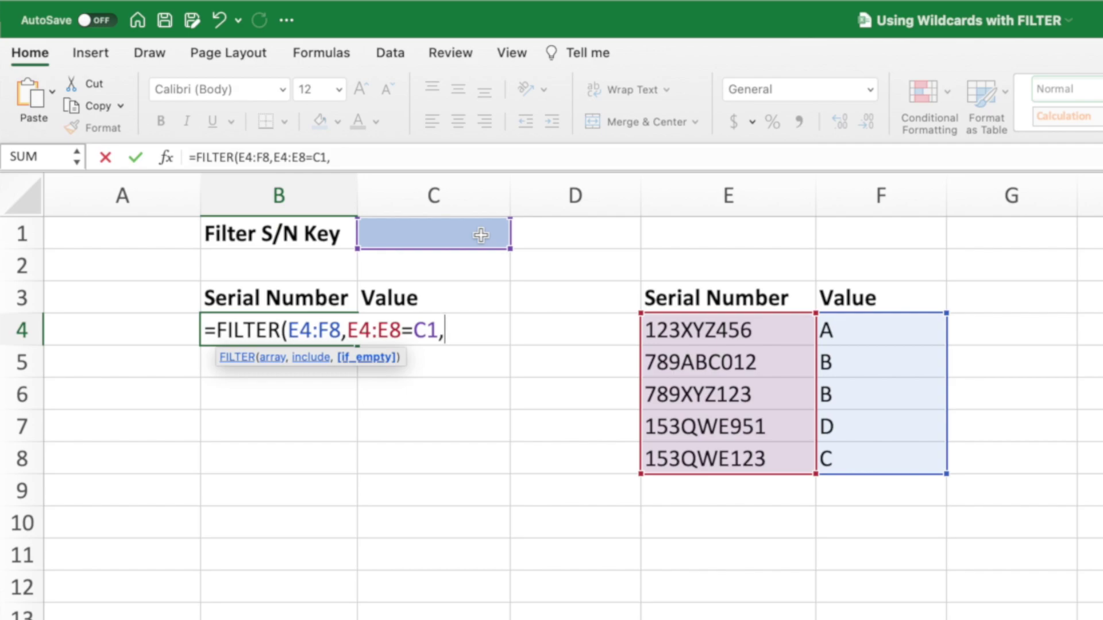
{"action": "type", "text": "\"-\")"}
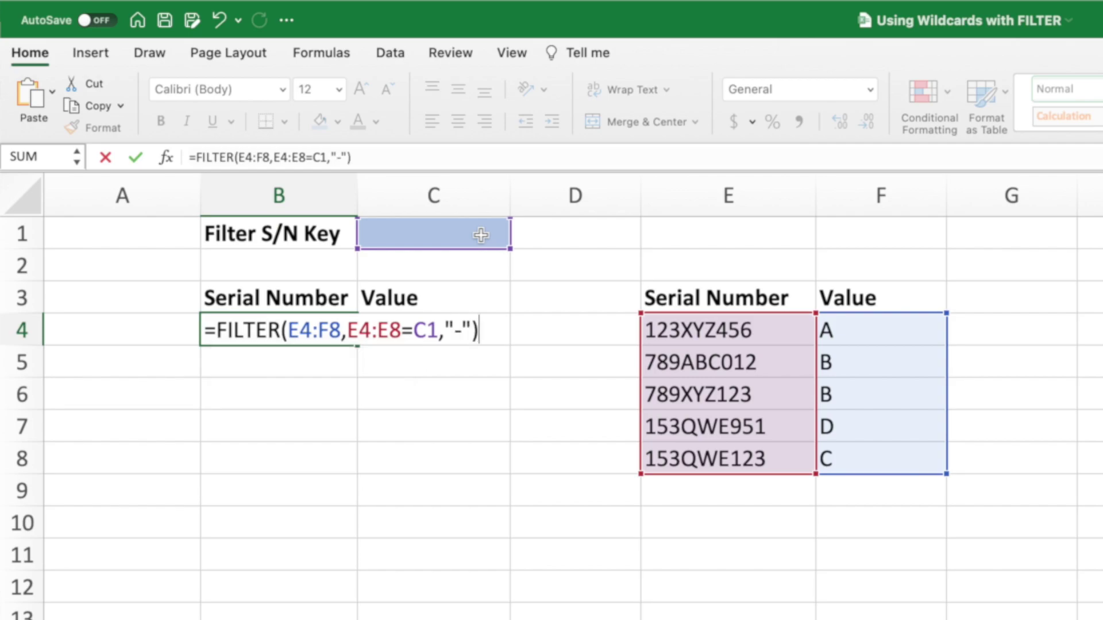
{"action": "key", "text": "Return"}
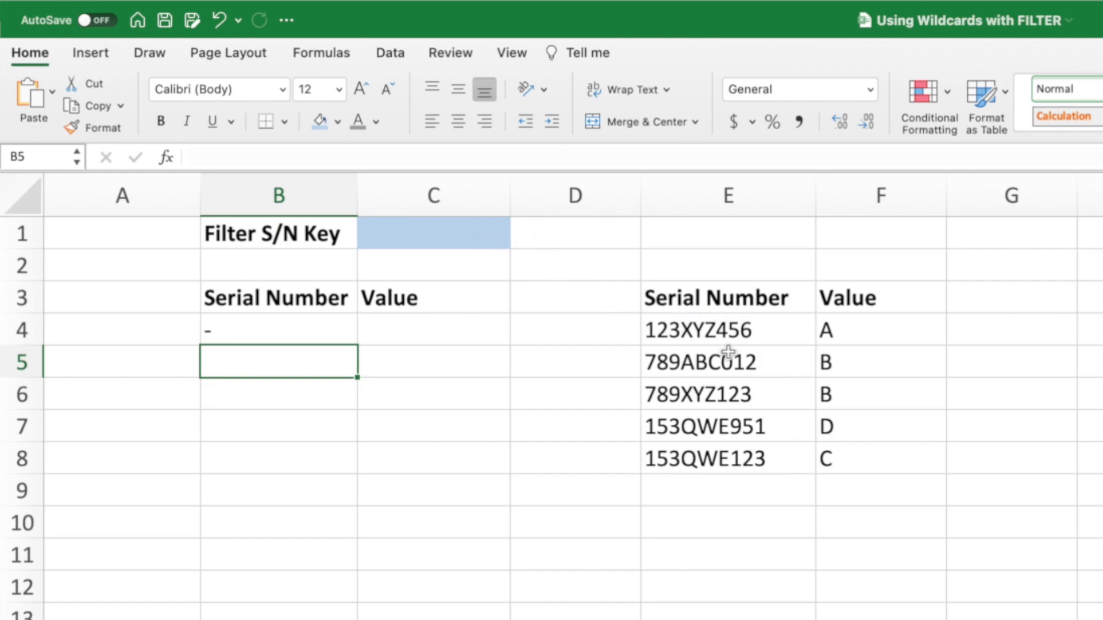
Copy the serial number 789ABC012 from E5 into the filter key cell C1
{"action": "left_click", "coordinate": [786, 361]}
{"action": "key", "text": "super+c"}
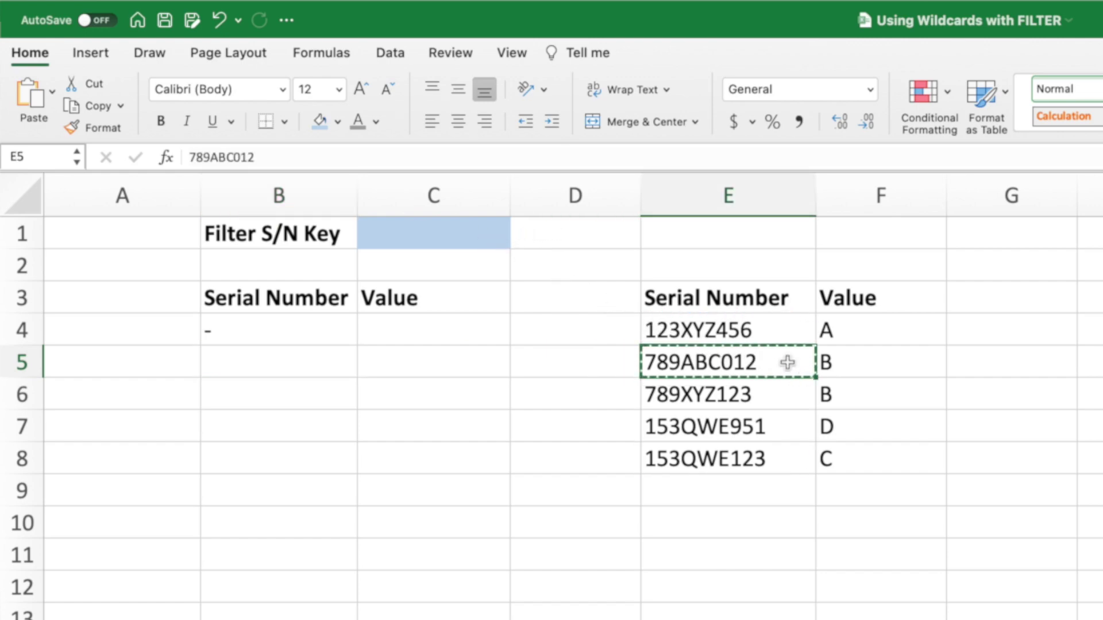
{"action": "left_click", "coordinate": [496, 233]}
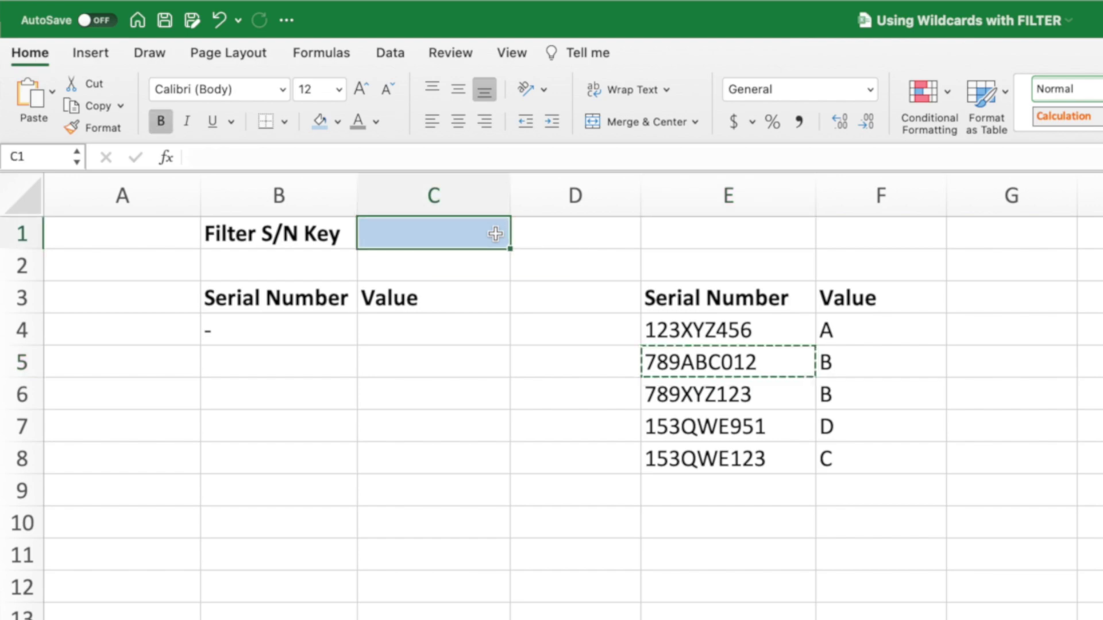
{"action": "left_click", "coordinate": [470, 158]}
{"action": "key", "text": "super+v"}
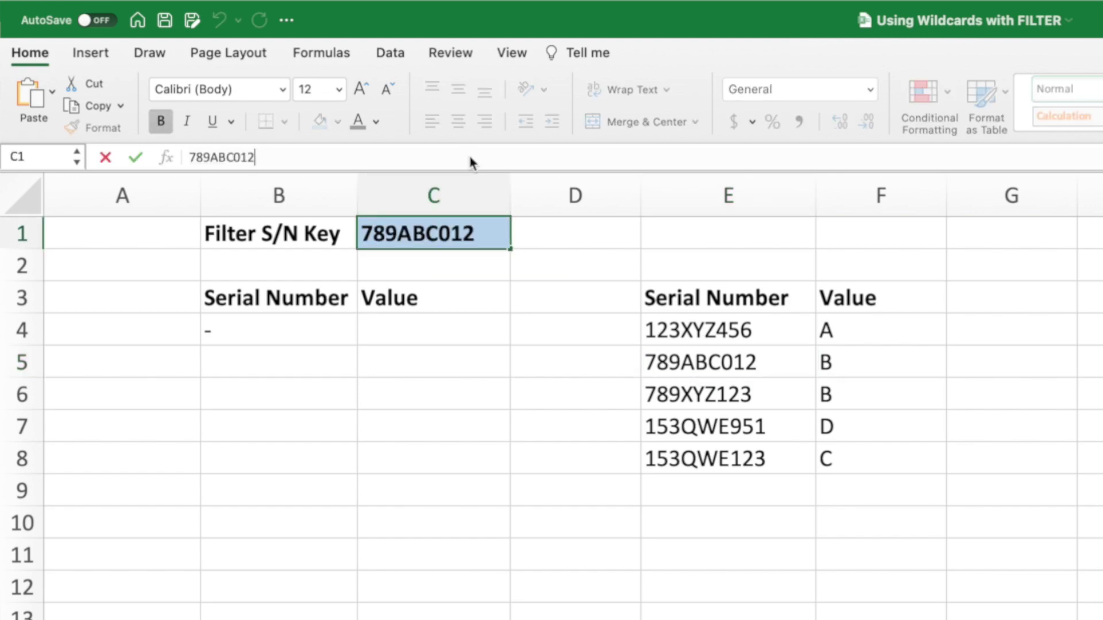
{"action": "key", "text": "Return"}
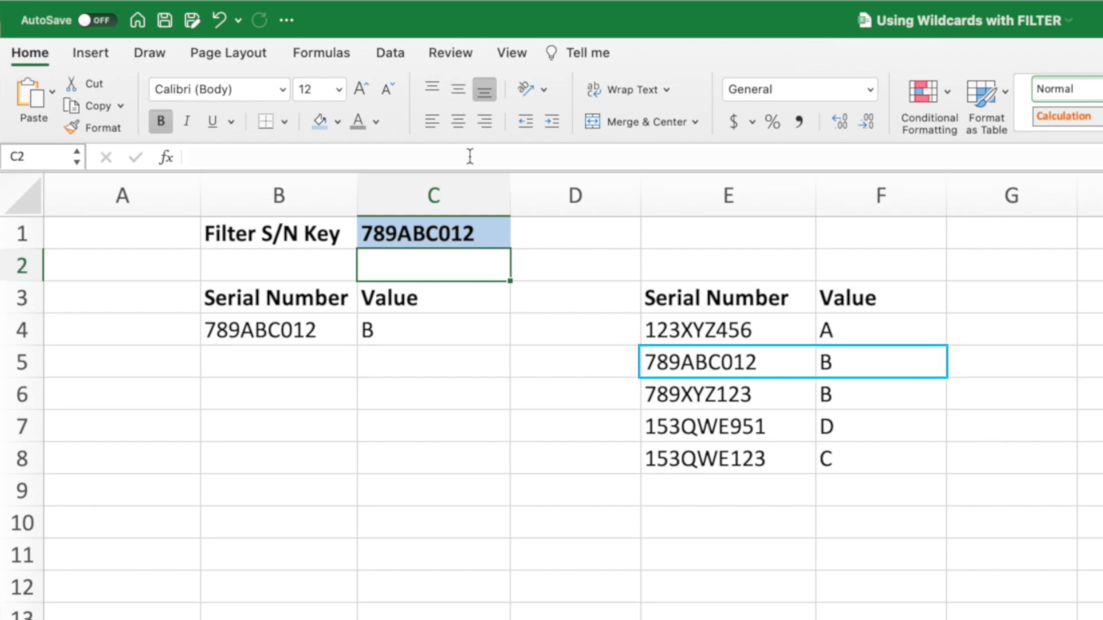
Replace the filter key in C1 with the serial number 789XYZ123 copied from E6
{"action": "left_click", "coordinate": [788, 388]}
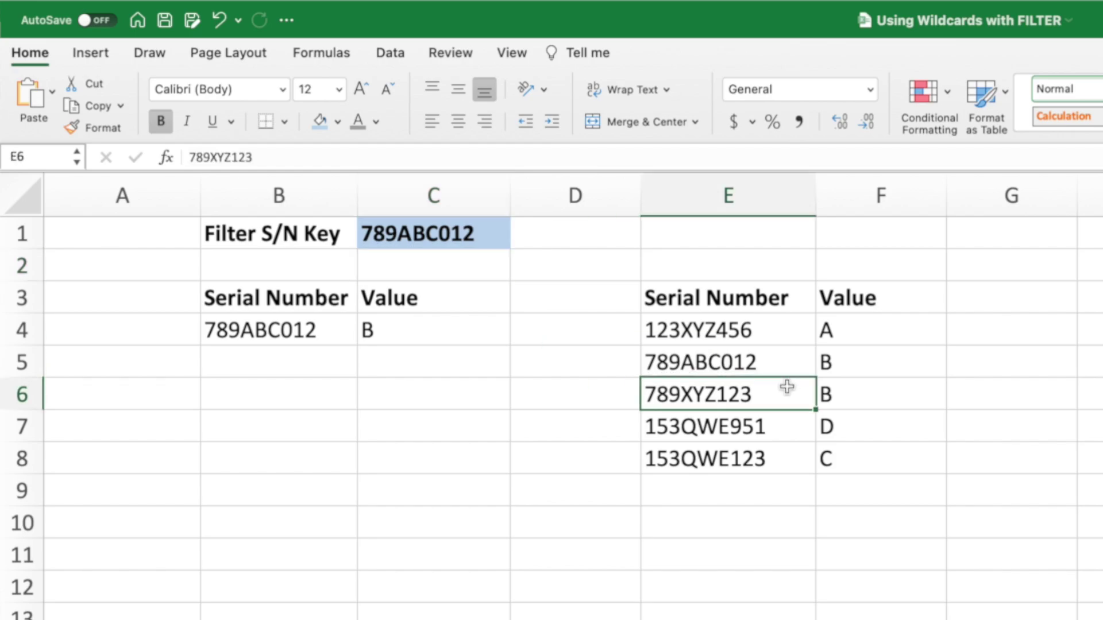
{"action": "key", "text": "super+c"}
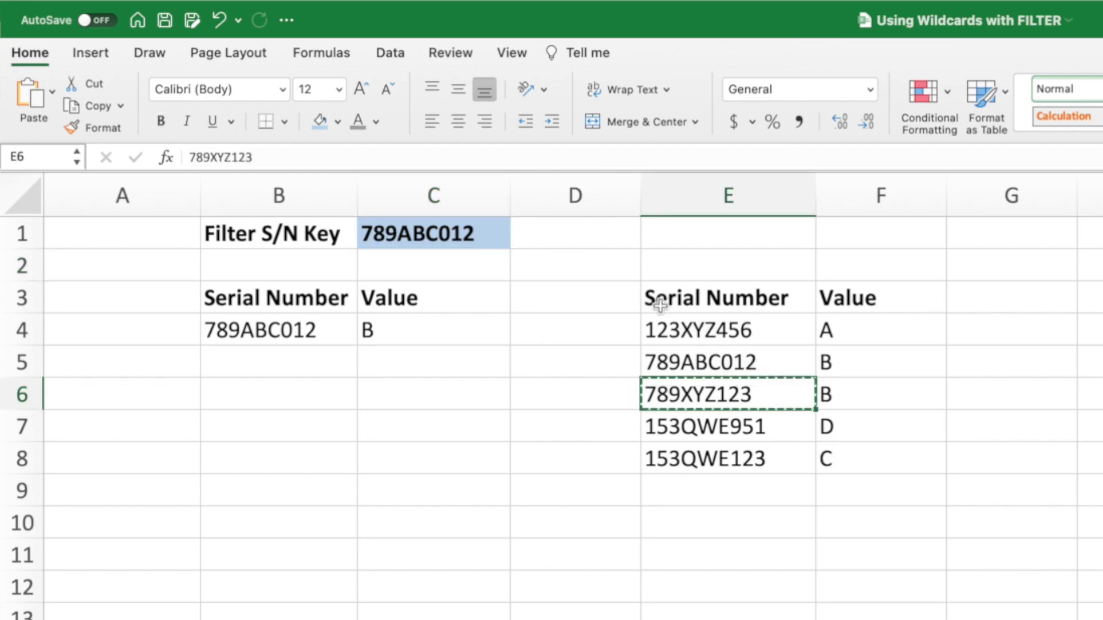
{"action": "left_click", "coordinate": [495, 233]}
{"action": "left_click", "coordinate": [309, 162]}
{"action": "left_click_drag", "start_coordinate": [309, 163], "coordinate": [128, 156]}
{"action": "key", "text": "super+v"}
{"action": "key", "text": "Return"}
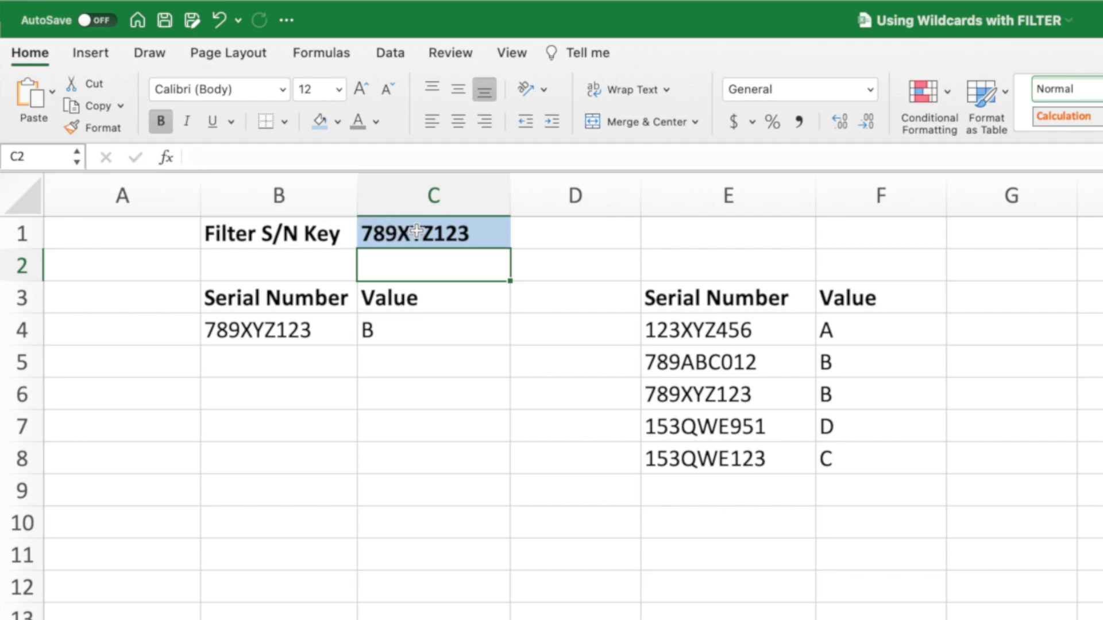
Set the filter key in C1 to the partial serial number XYZ
{"action": "left_click", "coordinate": [485, 236]}
{"action": "type", "text": "X"}
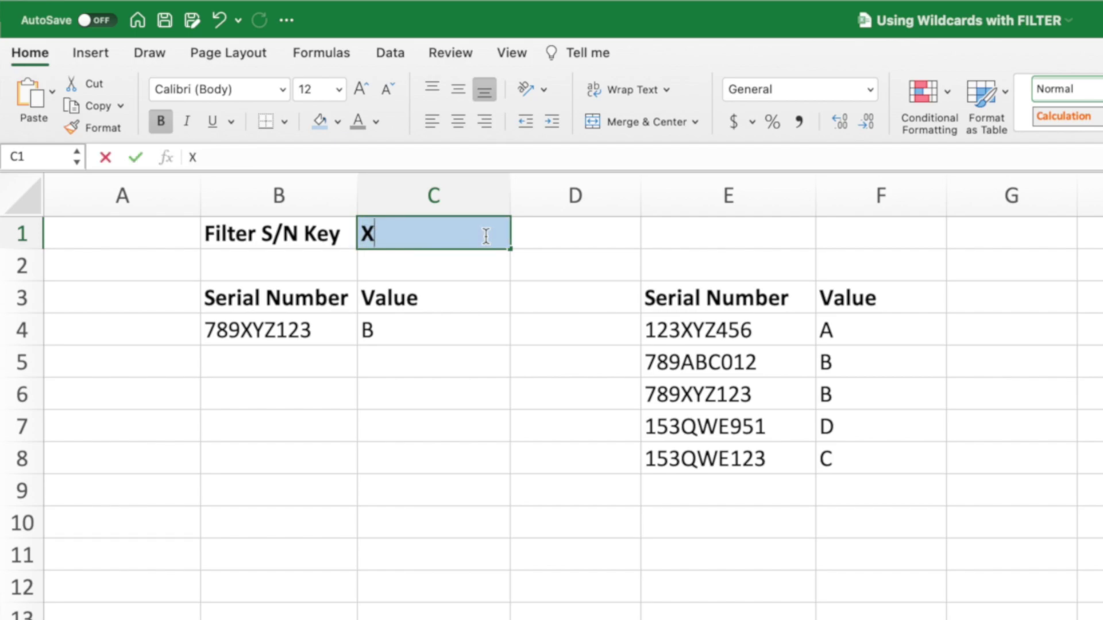
{"action": "type", "text": "YZ"}
{"action": "key", "text": "Return"}
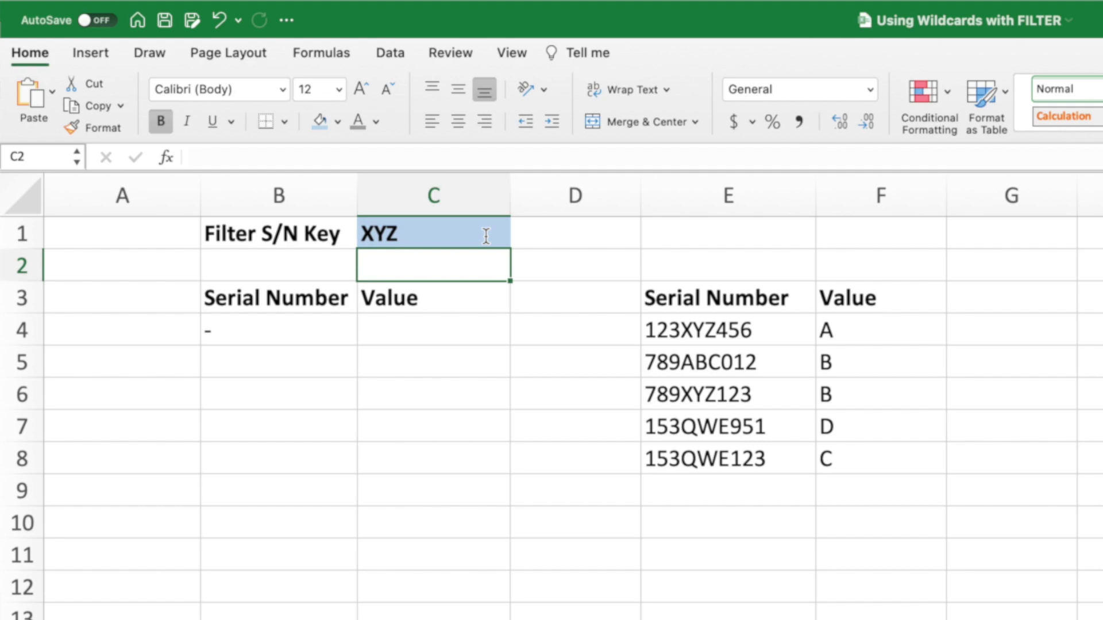
Replace the include condition of the FILTER formula in B4 with SEARCH(C1,E4:E8)
{"action": "left_click", "coordinate": [324, 328]}
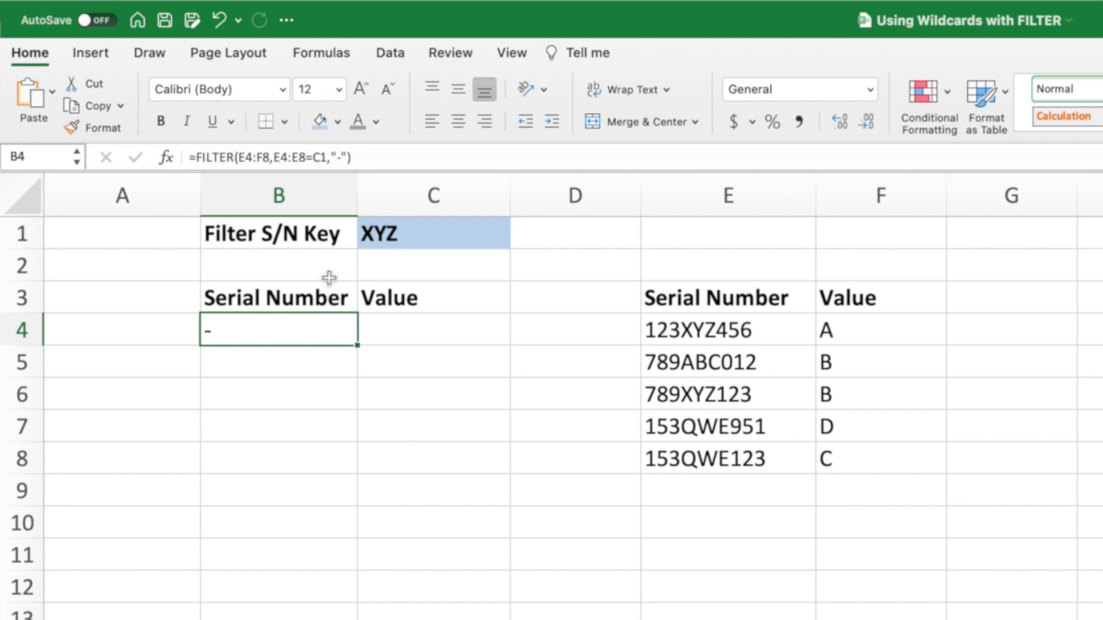
{"action": "left_click", "coordinate": [327, 160]}
{"action": "left_click_drag", "start_coordinate": [328, 160], "coordinate": [274, 162]}
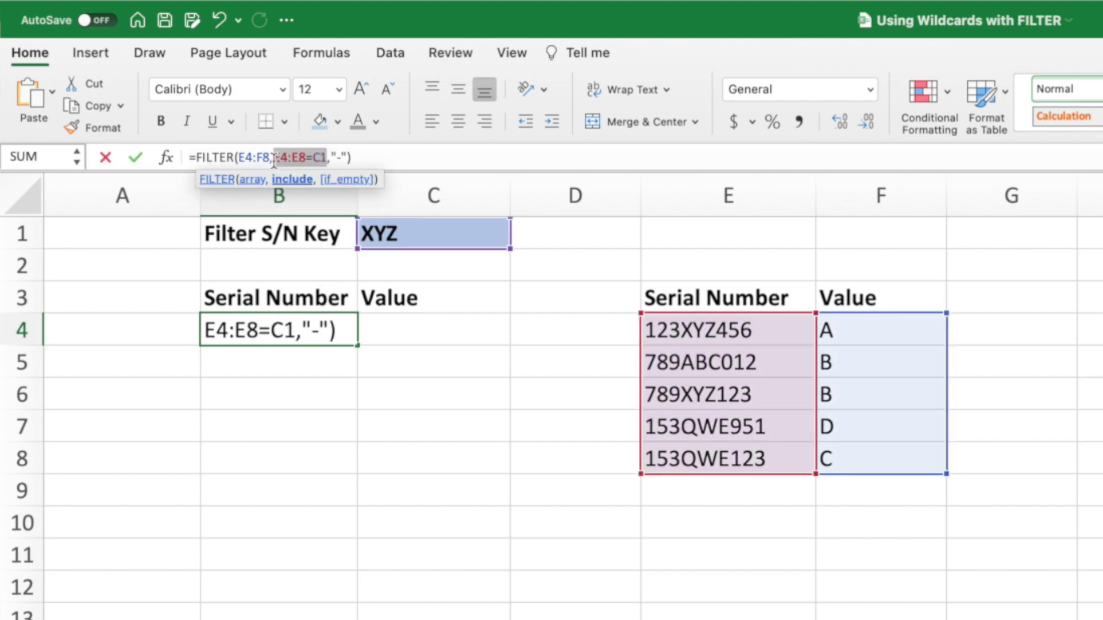
{"action": "key", "text": "BackSpace"}
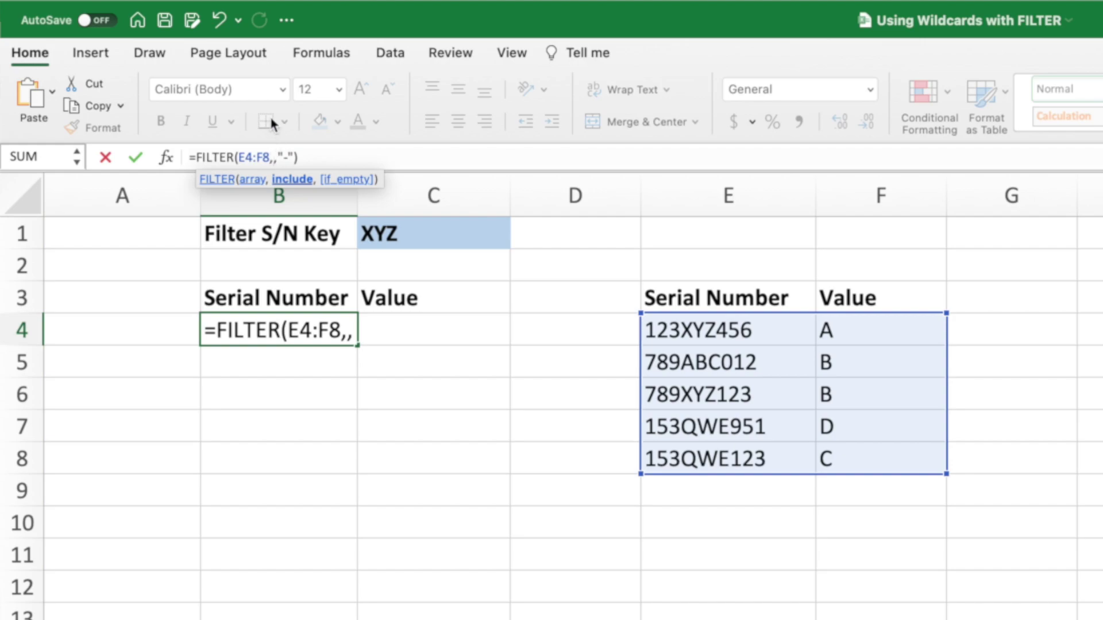
{"action": "type", "text": "SEARCH("}
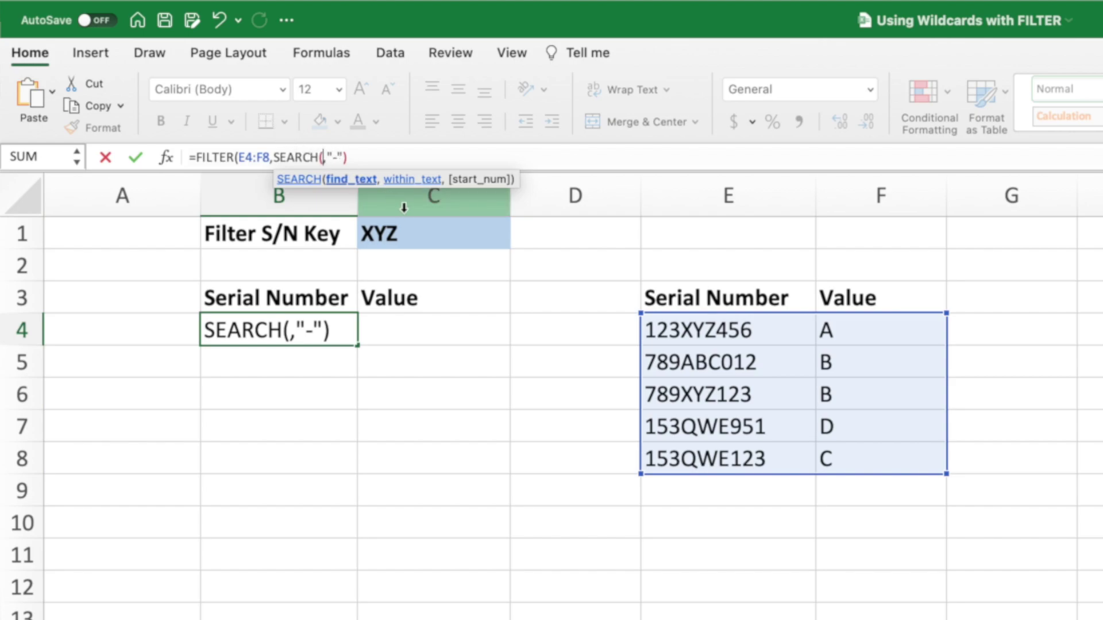
{"action": "left_click", "coordinate": [474, 232]}
{"action": "type", "text": ","}
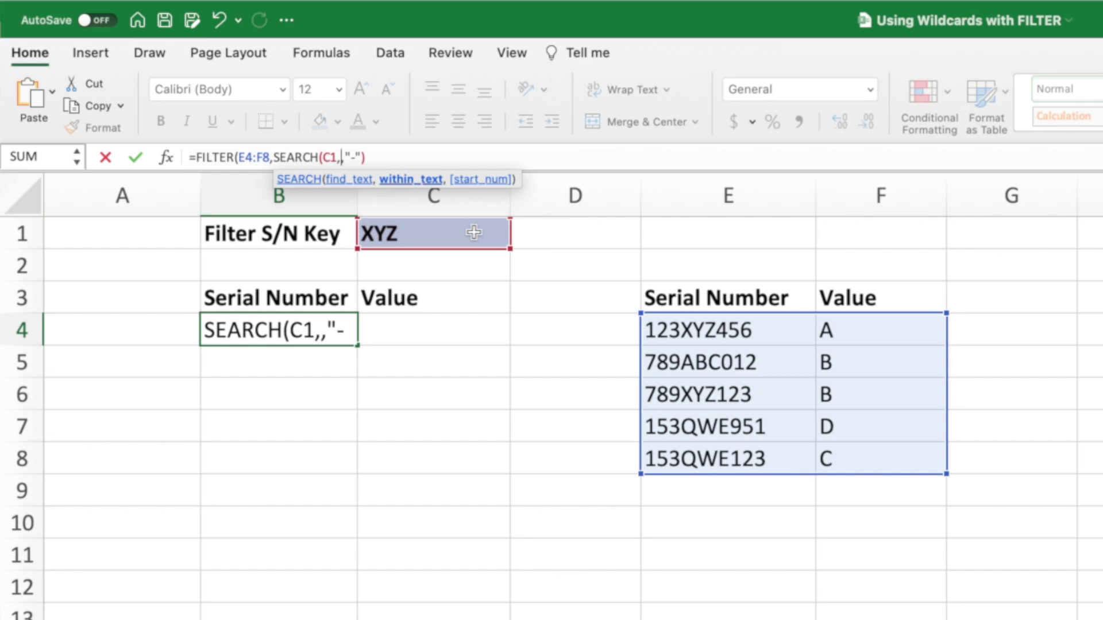
{"action": "left_click_drag", "start_coordinate": [780, 326], "coordinate": [791, 456]}
{"action": "type", "text": ")"}
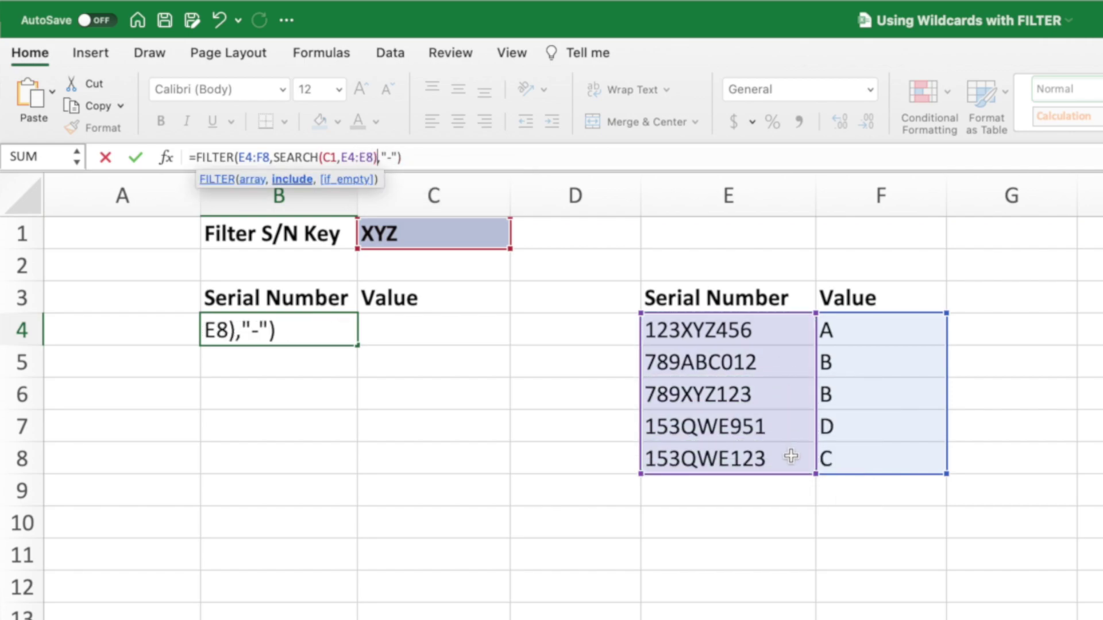
{"action": "key", "text": "Return"}
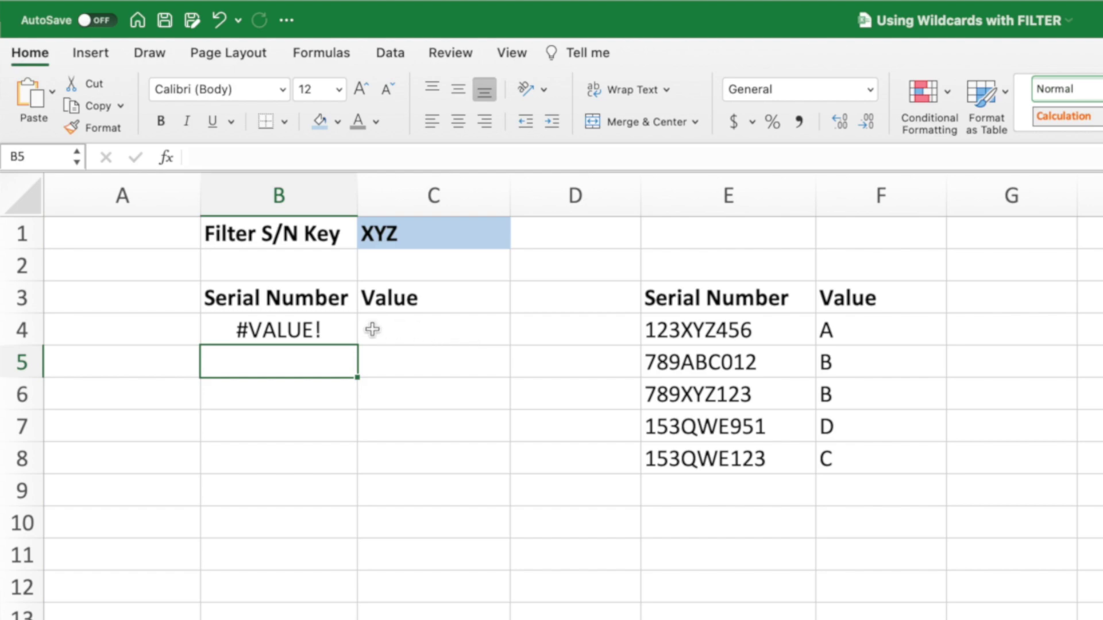
Evaluate the SEARCH(C1,E4:E8) part of the B4 formula in place to inspect its array, leaving the formula as it was
{"action": "left_click", "coordinate": [336, 331]}
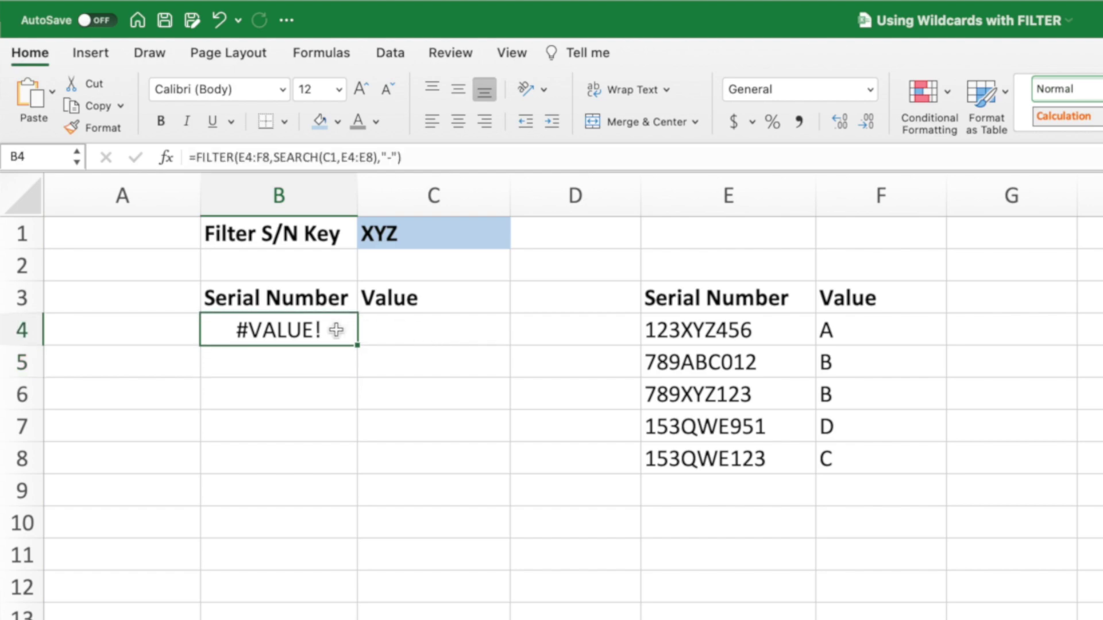
{"action": "left_click_drag", "start_coordinate": [376, 157], "coordinate": [274, 157]}
{"action": "key", "text": "F9"}
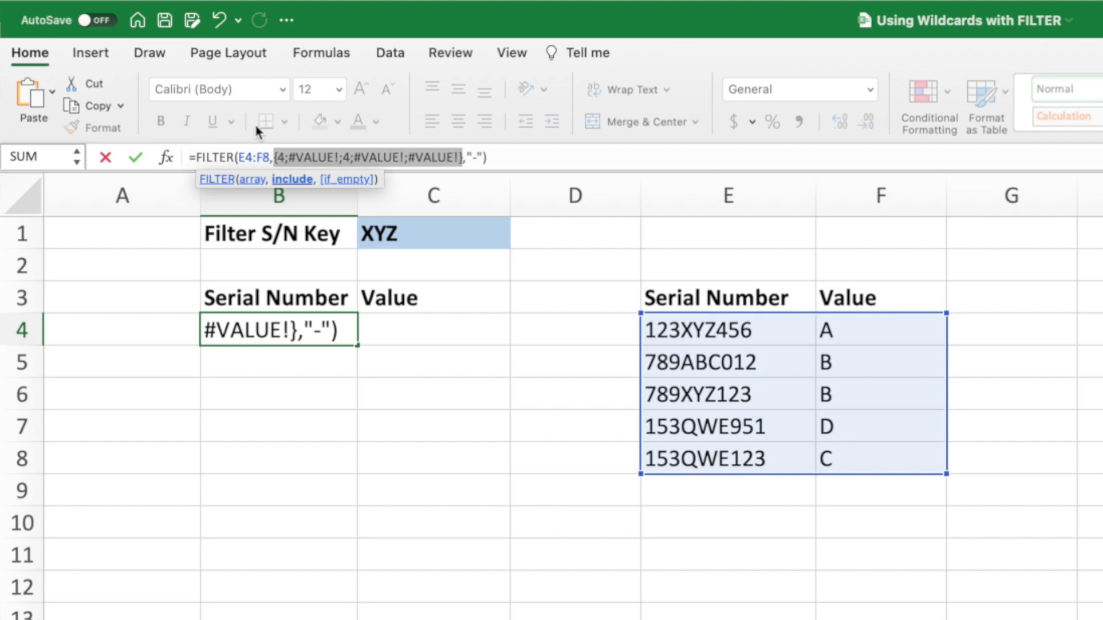
{"action": "key", "text": "Escape"}
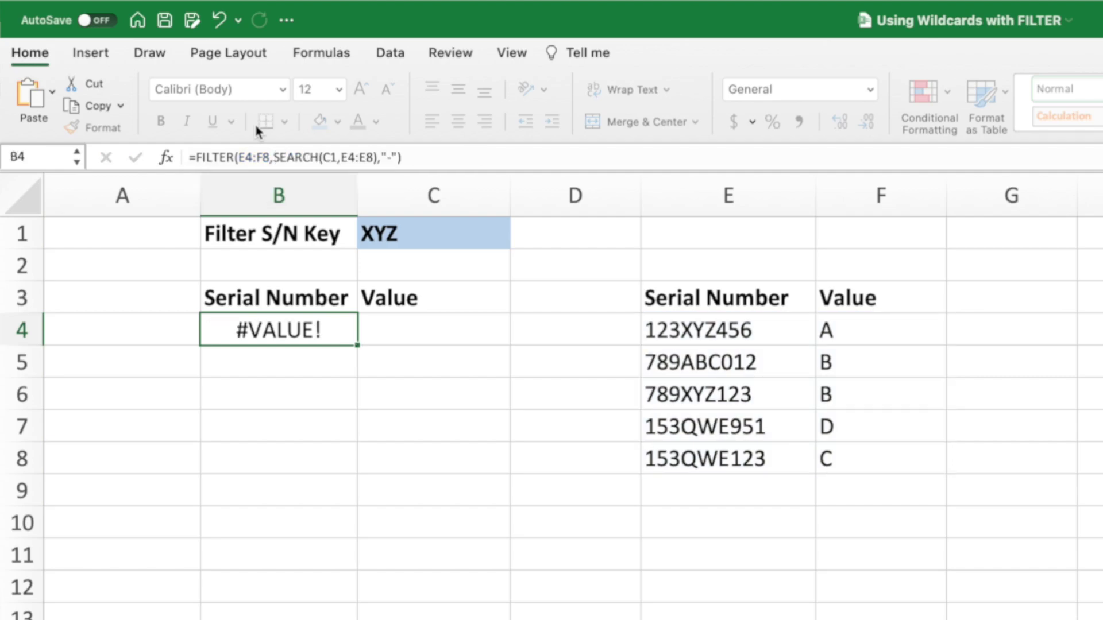
Wrap the SEARCH function in B4 in ISNUMBER so the formula reads =FILTER(E4:F8,ISNUMBER(SEARCH(C1,E4:E8)),"-")
{"action": "left_click", "coordinate": [271, 156]}
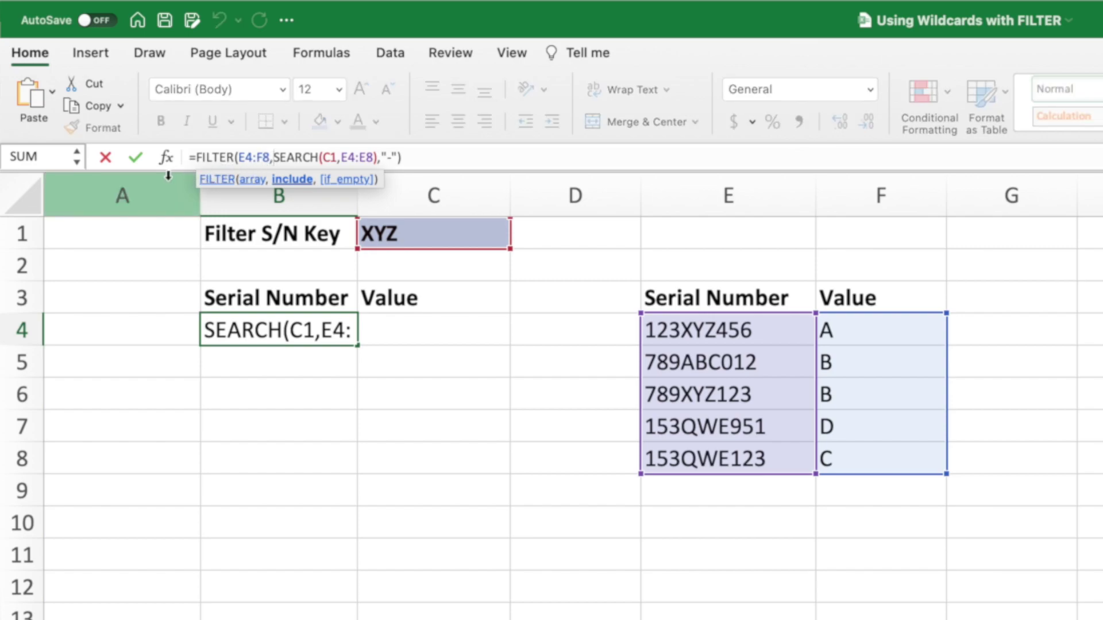
{"action": "type", "text": "ISNUMBER"}
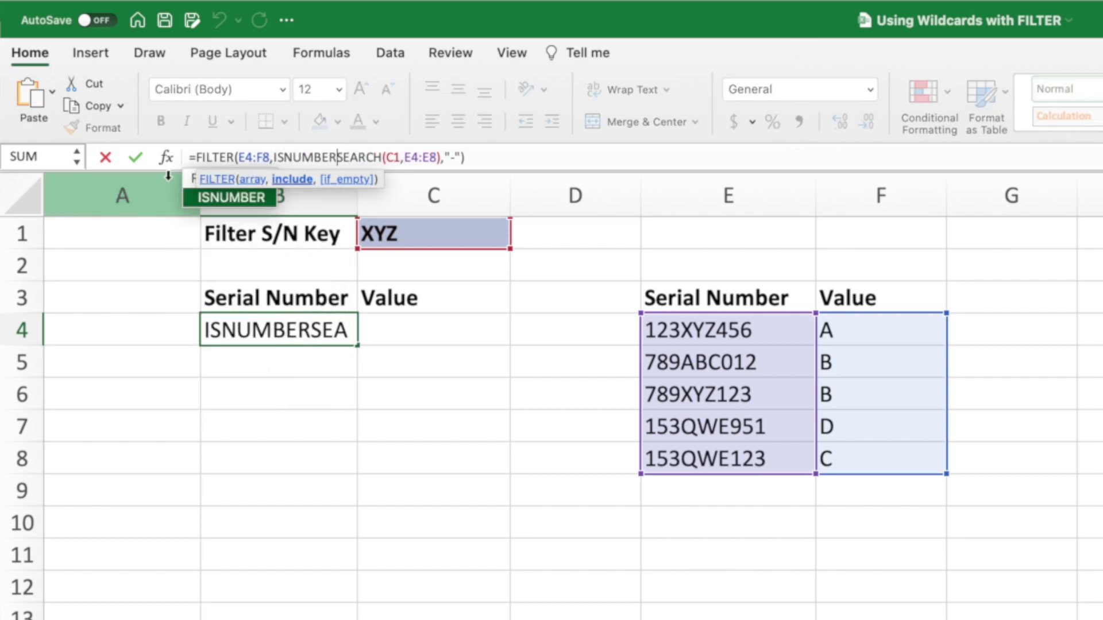
{"action": "type", "text": "("}
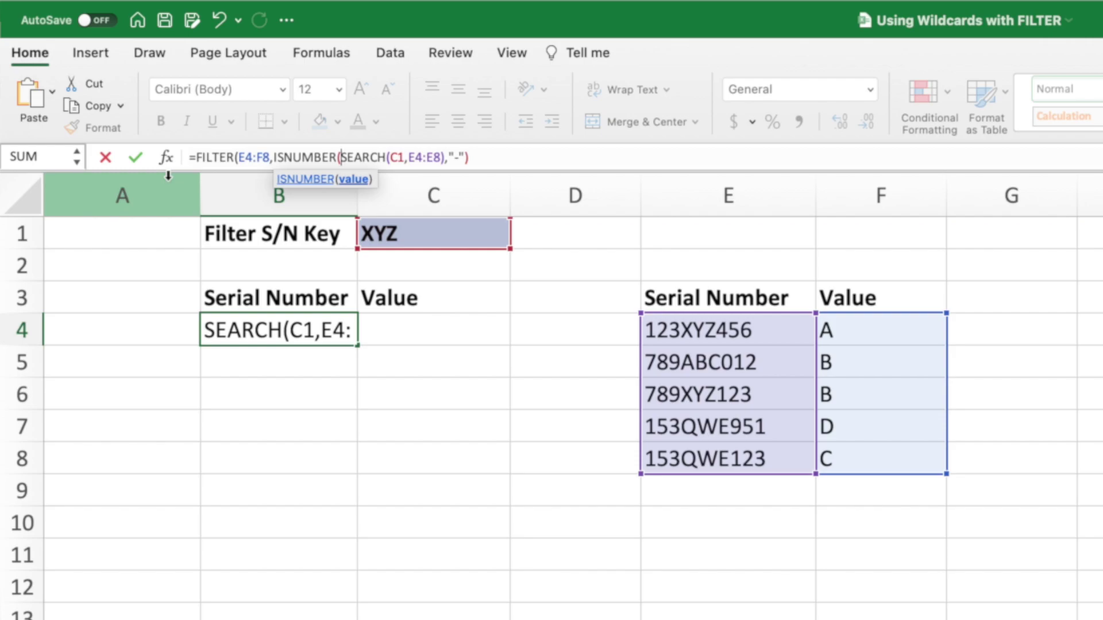
{"action": "left_click", "coordinate": [444, 157]}
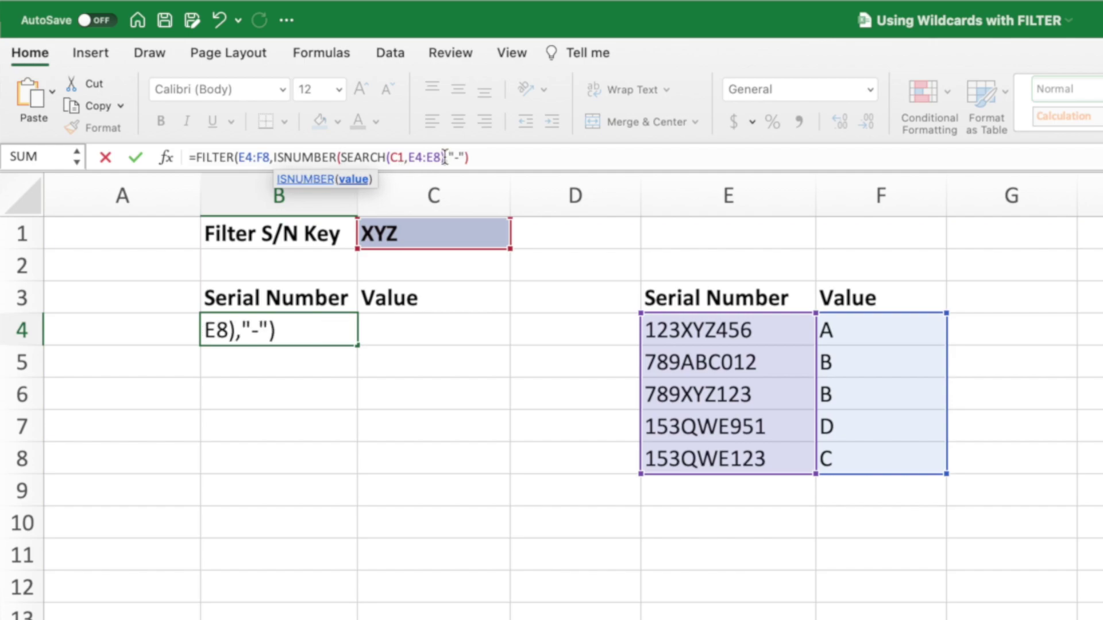
{"action": "type", "text": ")"}
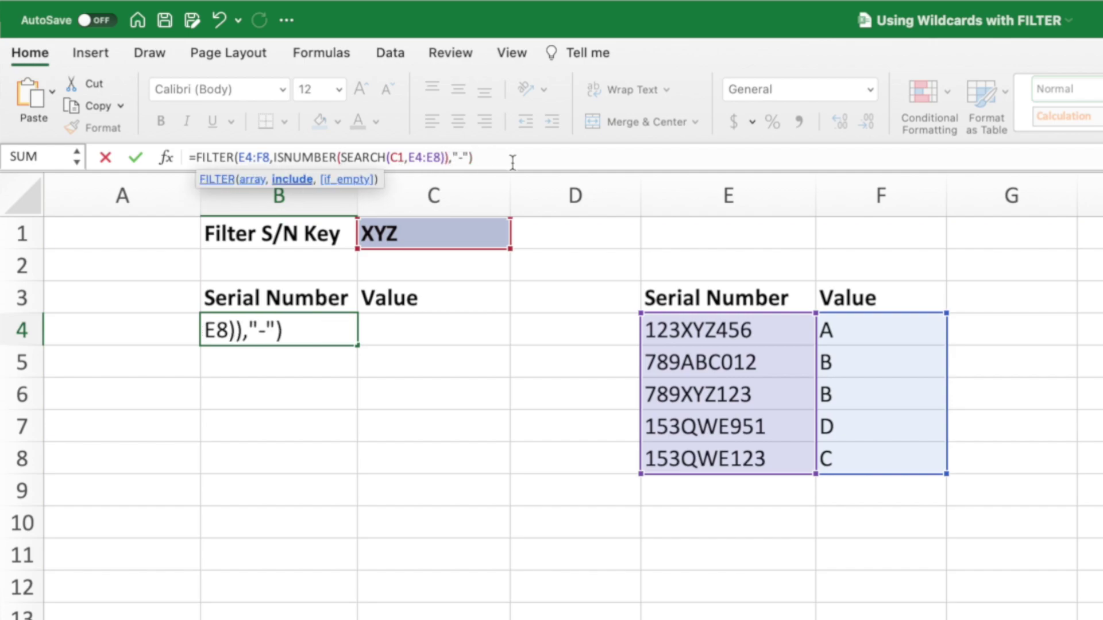
{"action": "key", "text": "Return"}
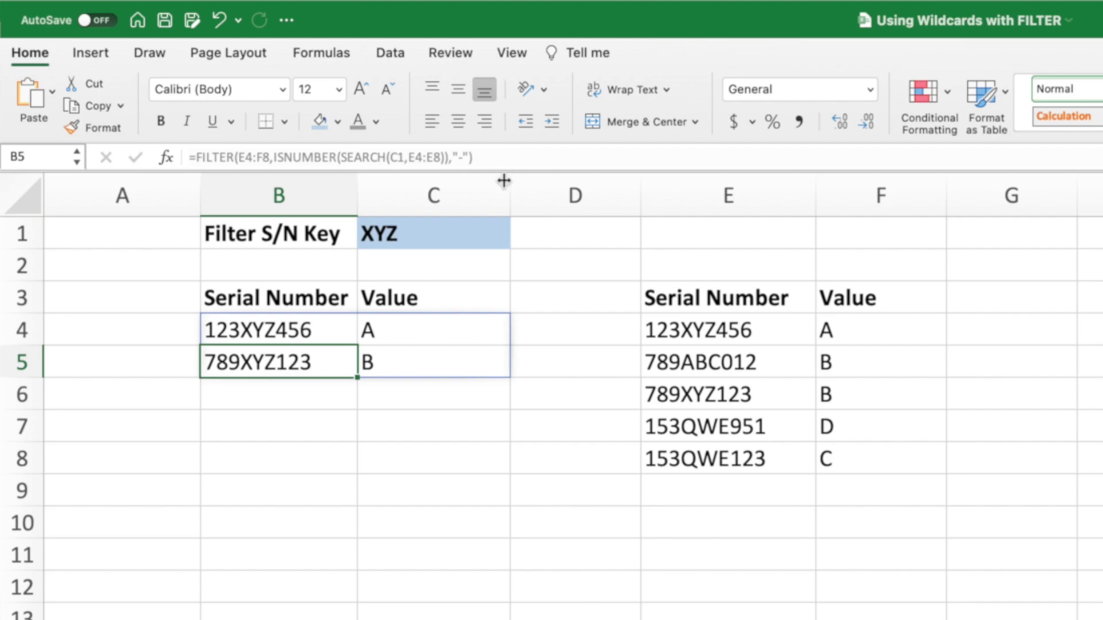
{"action": "left_click", "coordinate": [352, 323]}
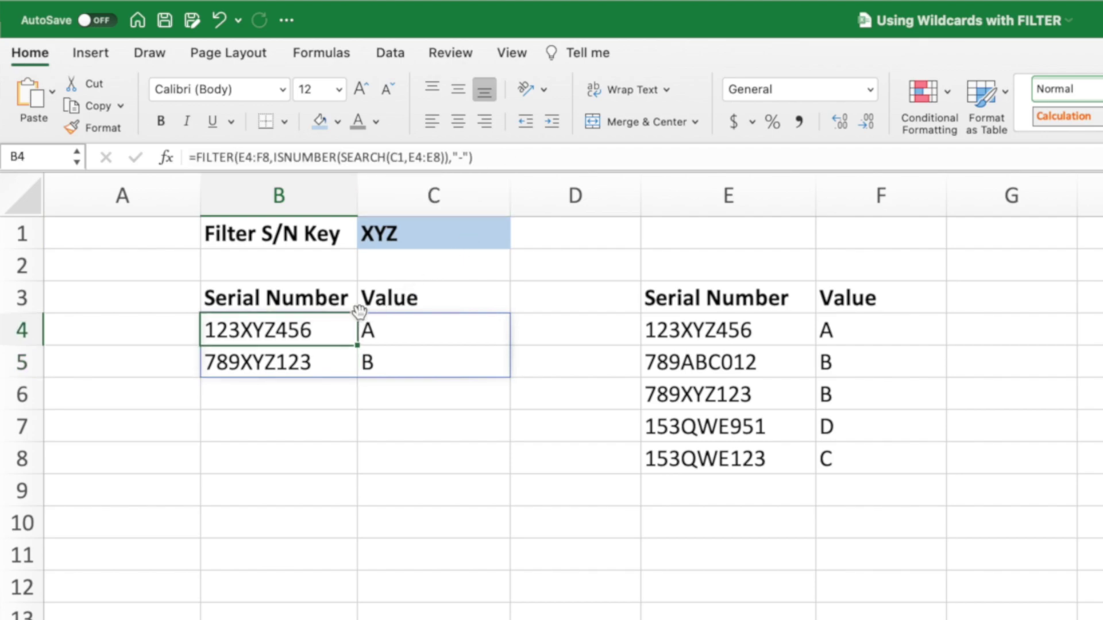
Evaluate the ISNUMBER(SEARCH(C1,E4:E8)) part of the B4 formula in place to inspect its array, leaving the formula as it was
{"action": "left_click_drag", "start_coordinate": [448, 158], "coordinate": [276, 170]}
{"action": "key", "text": "F9"}
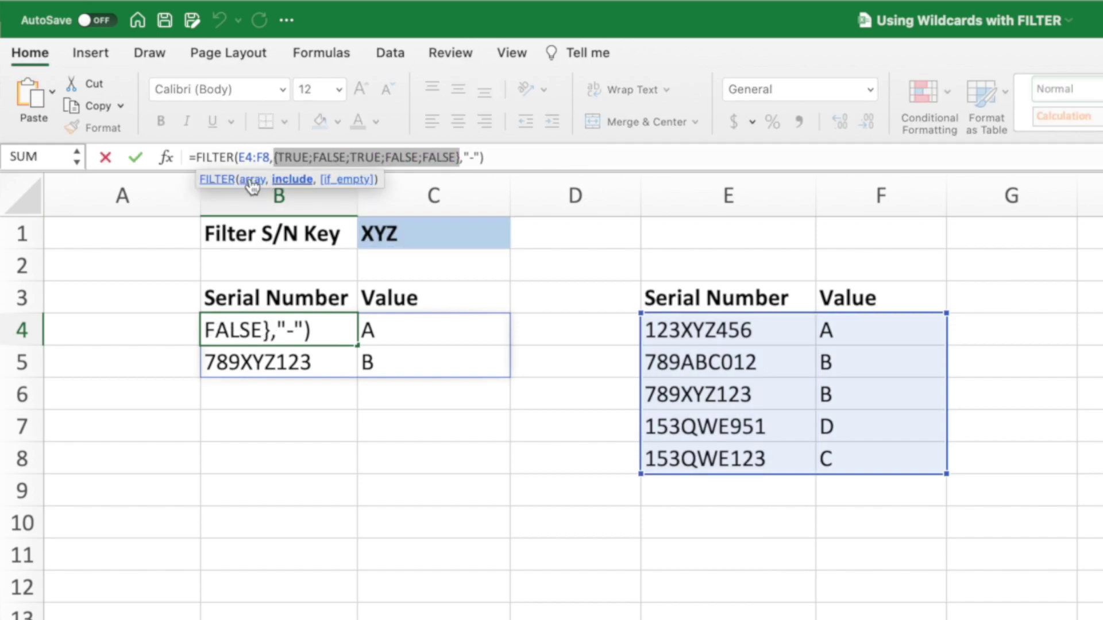
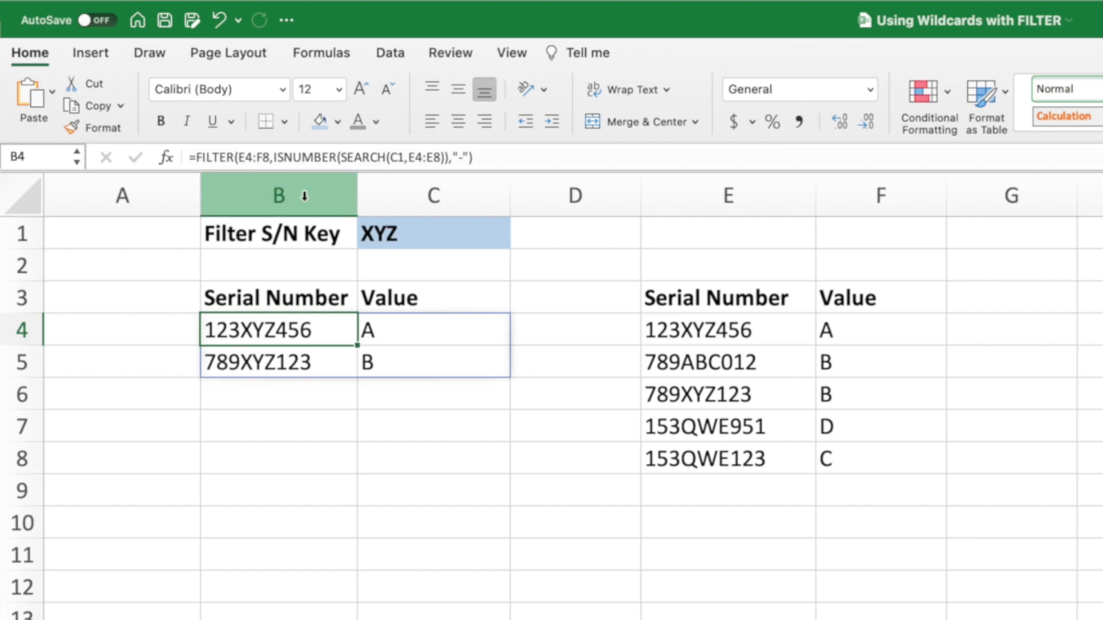
Test the FILTER formula with the partial serial number QWE and with 123 as the filter key in C1
{"action": "left_click", "coordinate": [434, 235]}
{"action": "type", "text": "QWE"}
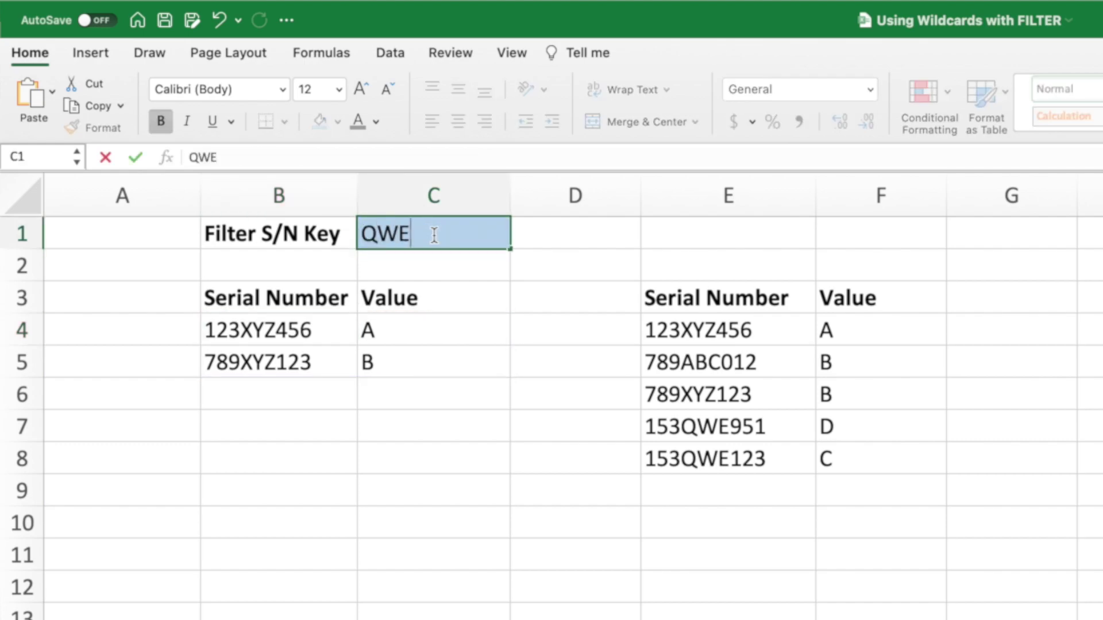
{"action": "key", "text": "Return"}
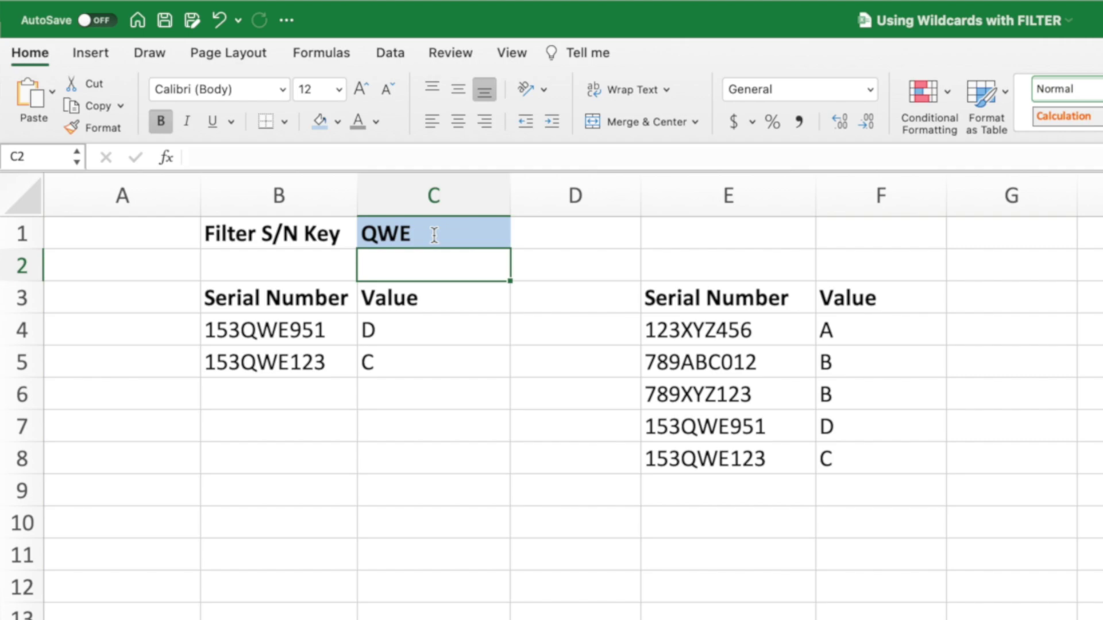
{"action": "left_click", "coordinate": [434, 235]}
{"action": "type", "text": "123"}
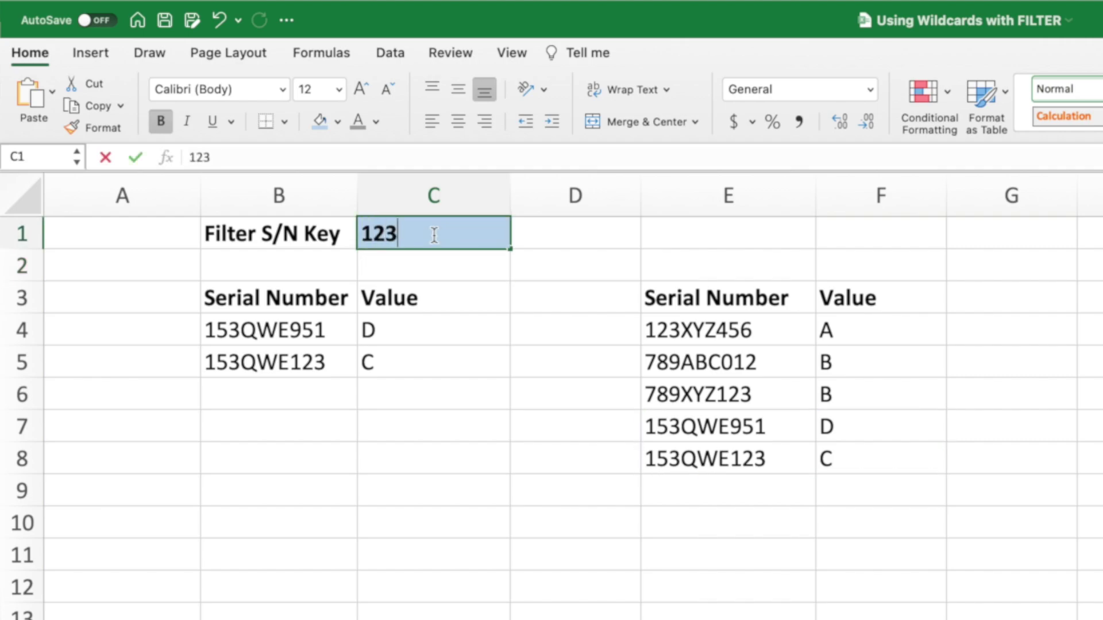
{"action": "key", "text": "Return"}
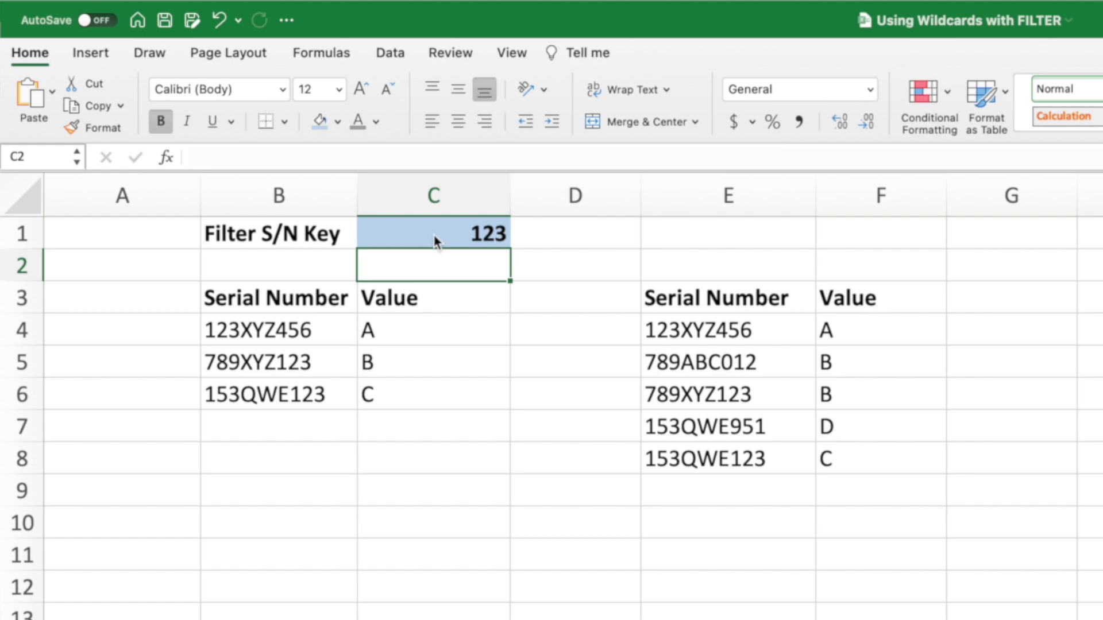
Test the single-character wildcard in the filter key in C1, first after the digits as 123? and second before them as ?123
{"action": "left_click", "coordinate": [435, 240]}
{"action": "type", "text": "123?"}
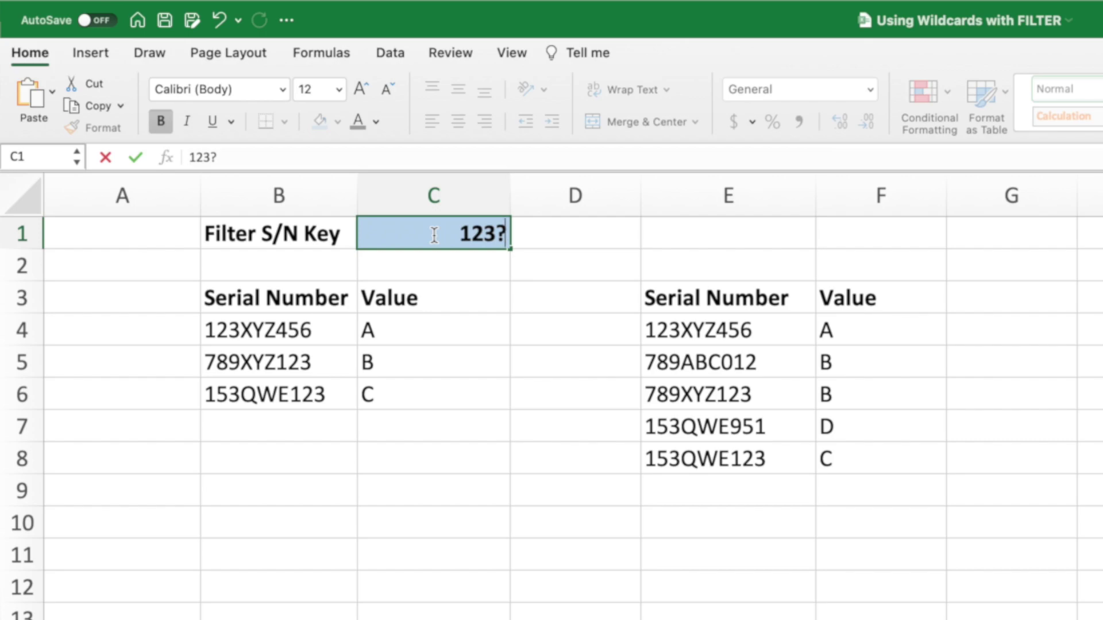
{"action": "key", "text": "Return"}
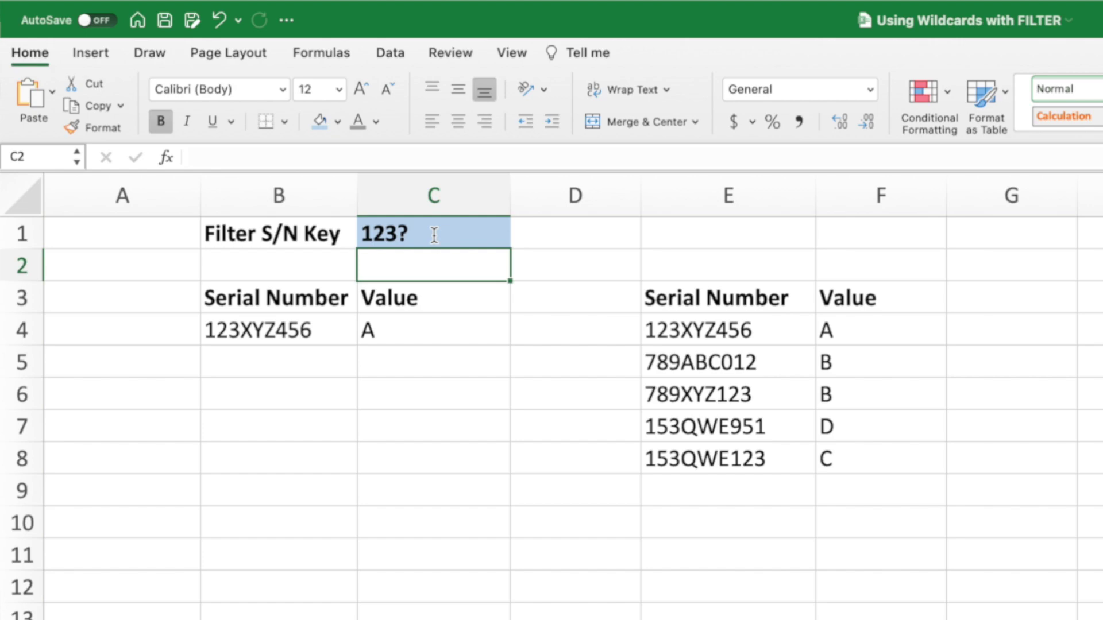
{"action": "left_click", "coordinate": [434, 235]}
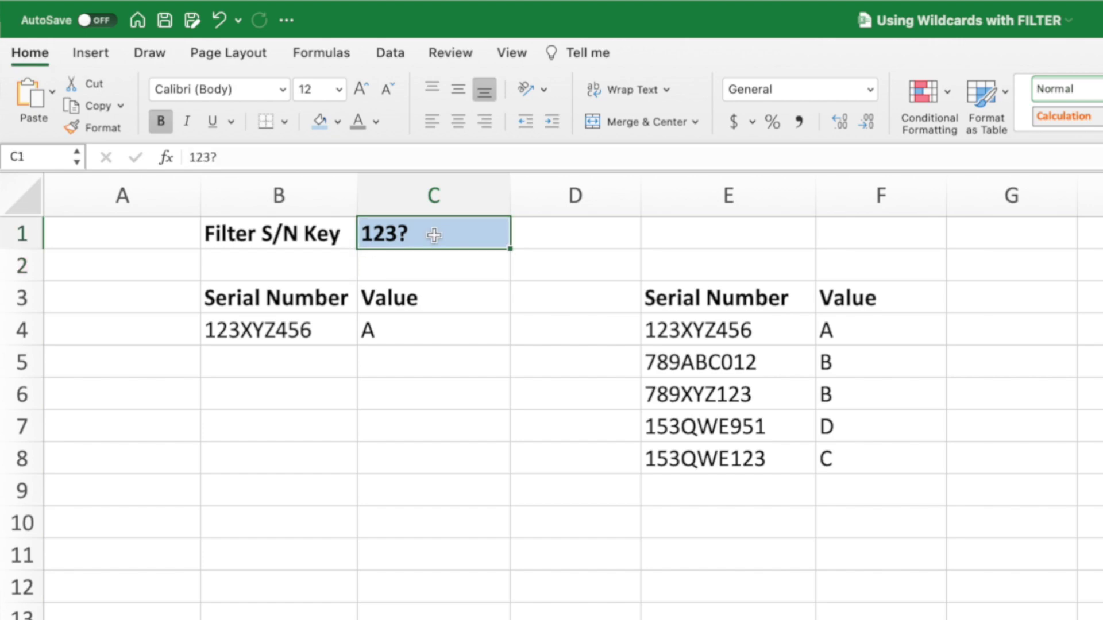
{"action": "type", "text": "?123"}
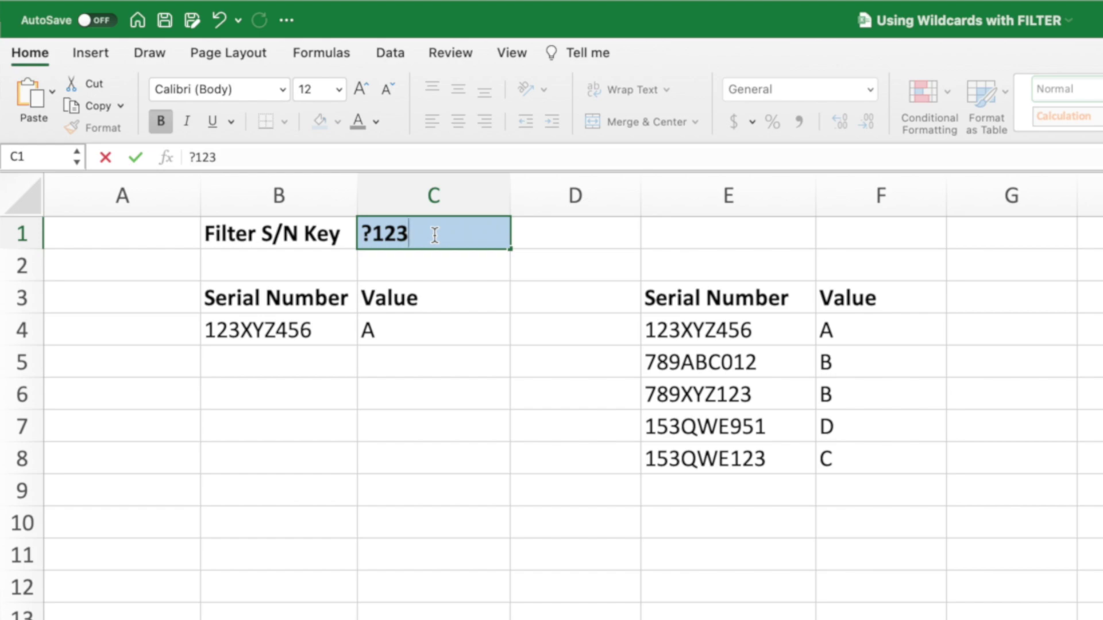
{"action": "key", "text": "Return"}
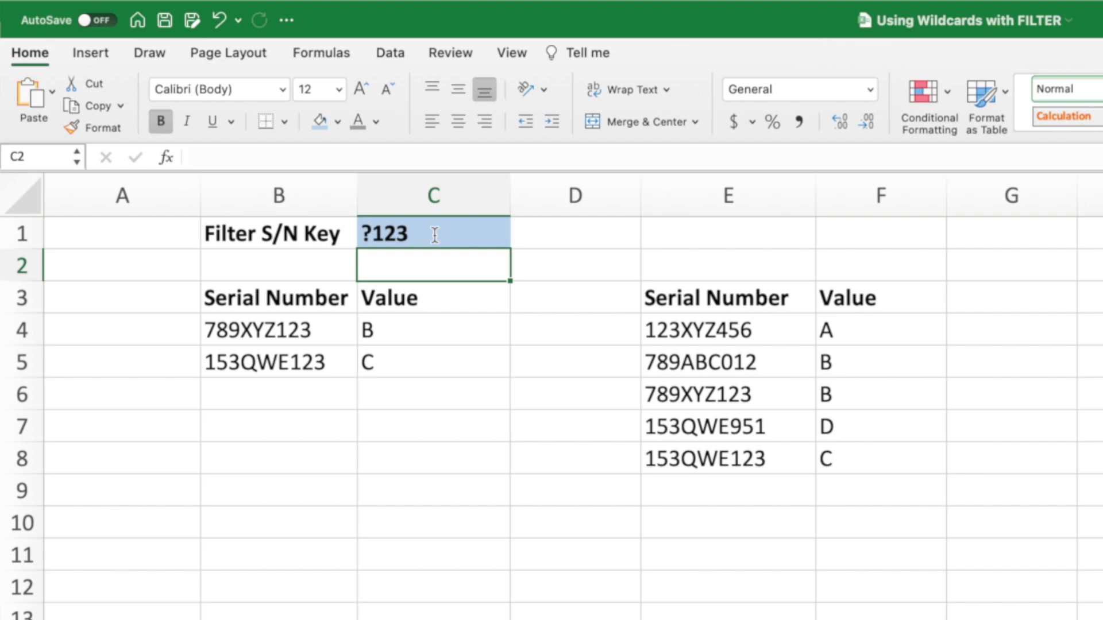
Set the filter key in C1 to 15*95 to match any characters between the two number parts
{"action": "left_click", "coordinate": [435, 235]}
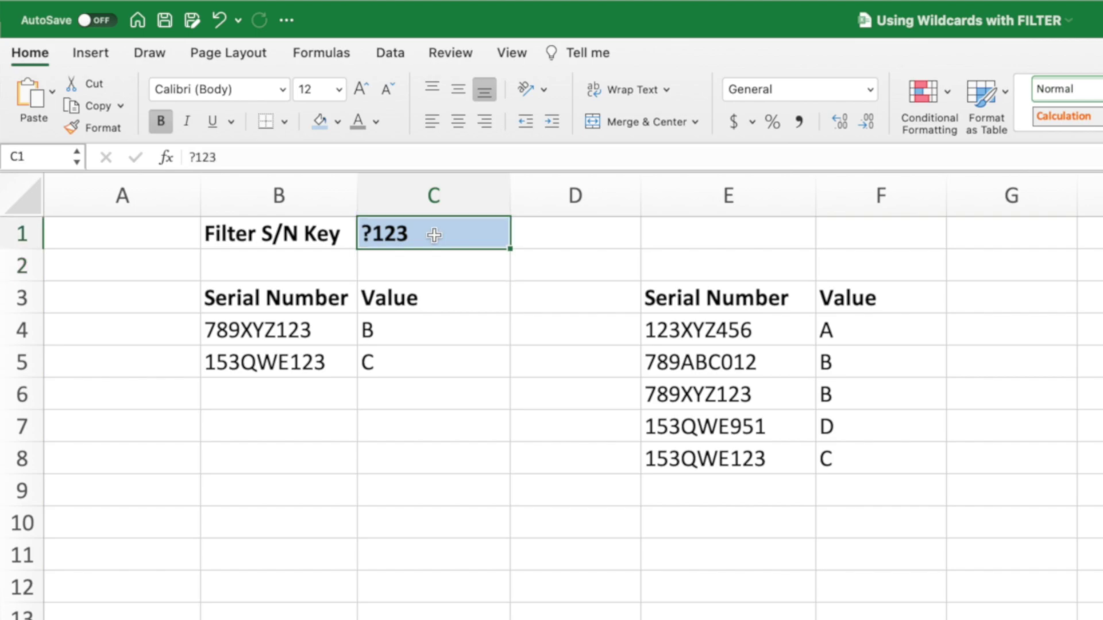
{"action": "type", "text": "15"}
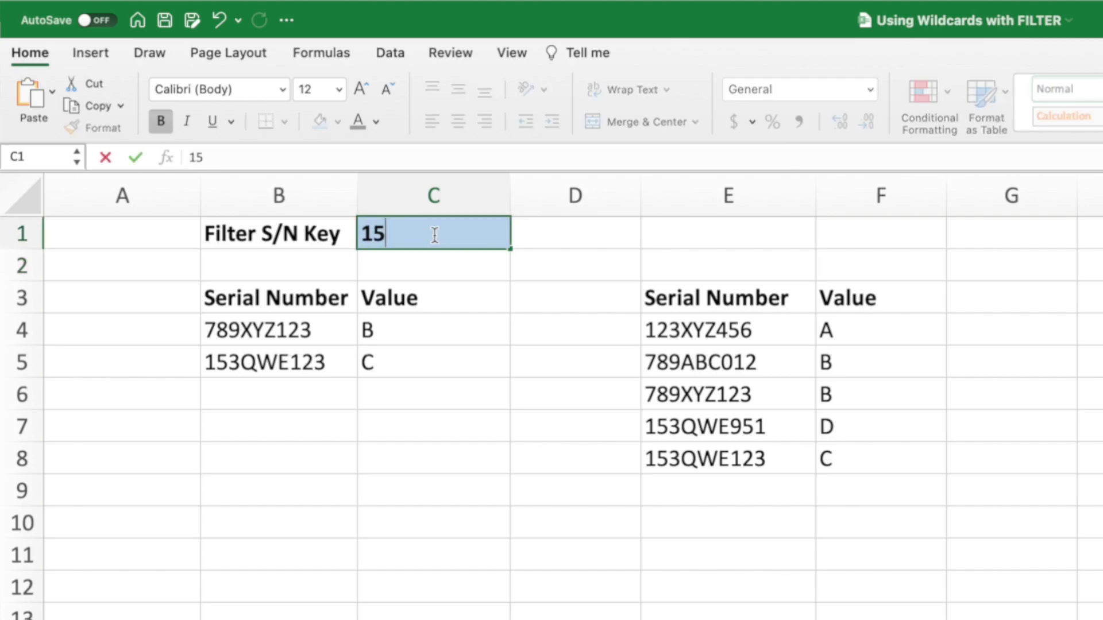
{"action": "type", "text": "*95"}
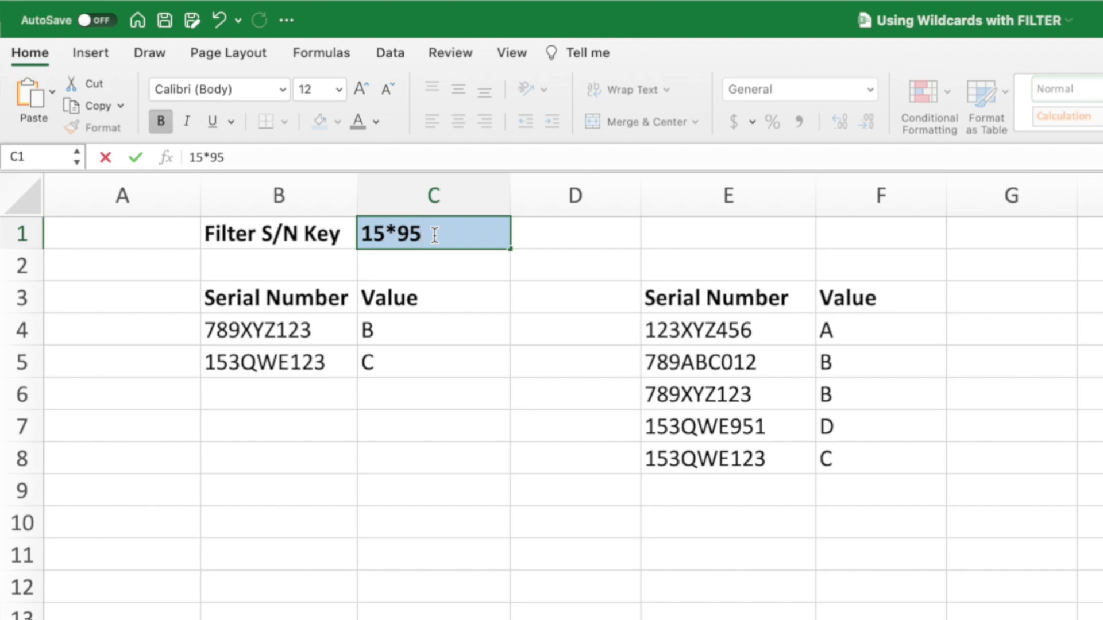
{"action": "key", "text": "Return"}
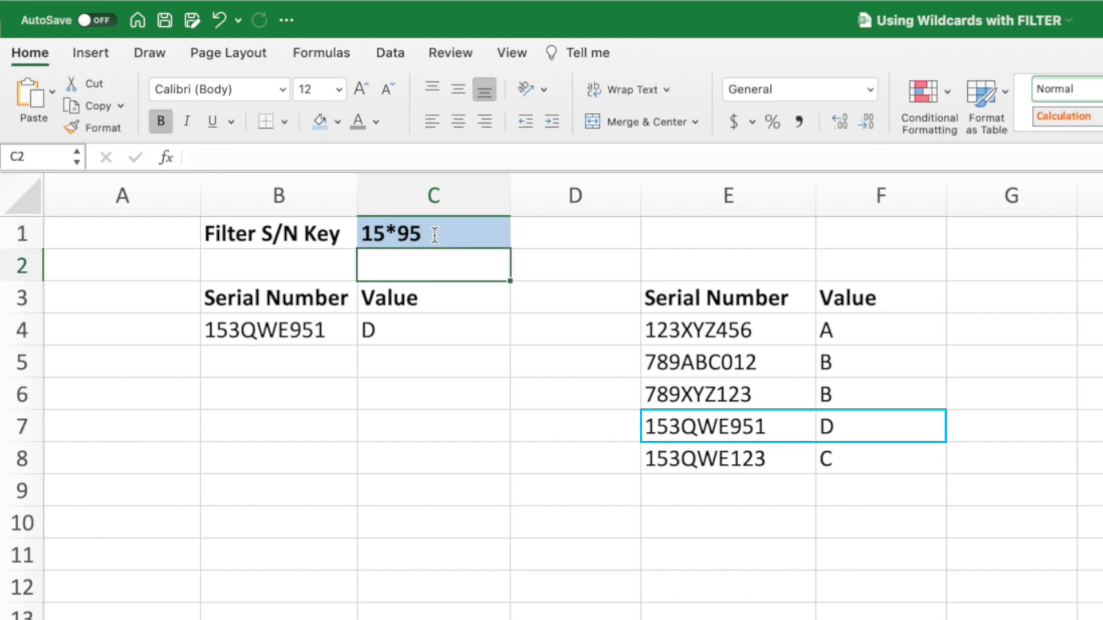
Set the filter key in C1 to 1*WE??1, combining the asterisk and question mark wildcards
{"action": "left_click", "coordinate": [437, 235]}
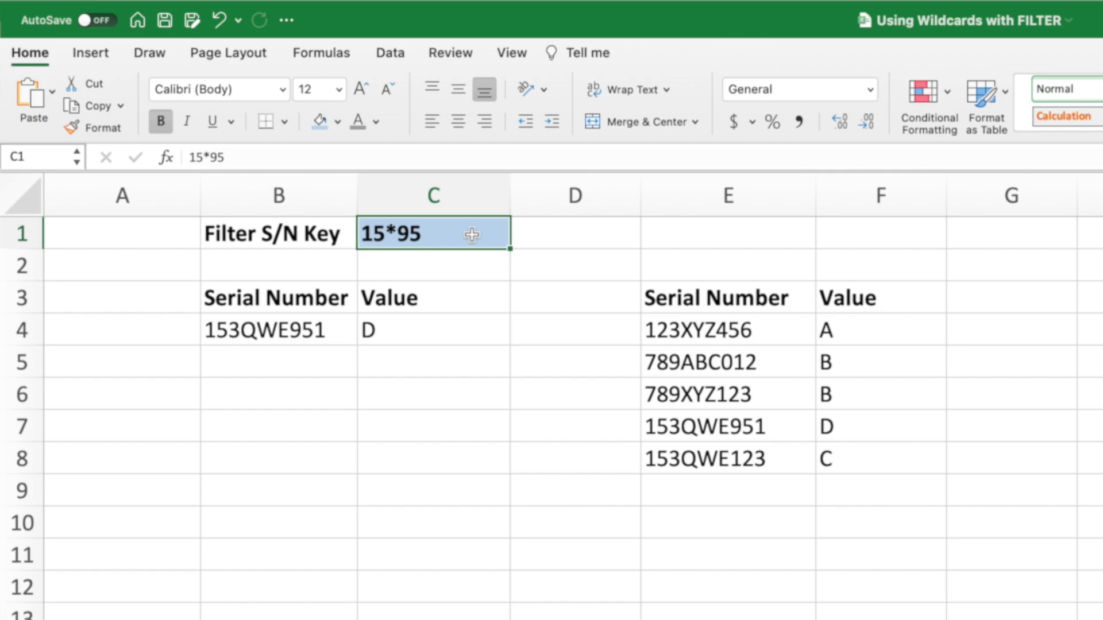
{"action": "type", "text": "1*"}
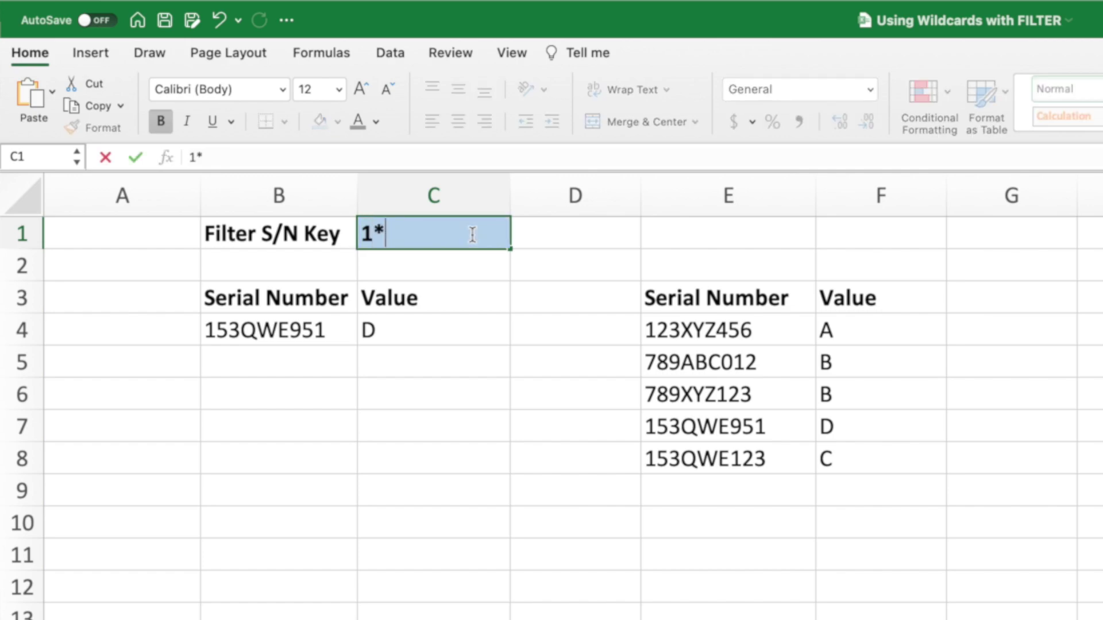
{"action": "type", "text": "WE"}
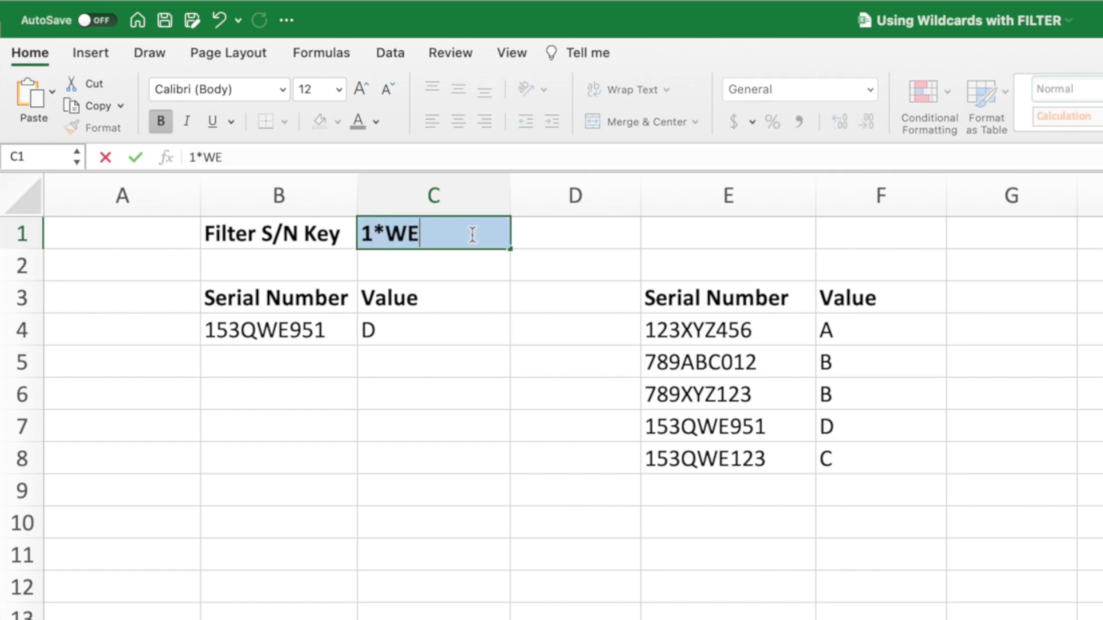
{"action": "type", "text": "??1"}
{"action": "key", "text": "Return"}
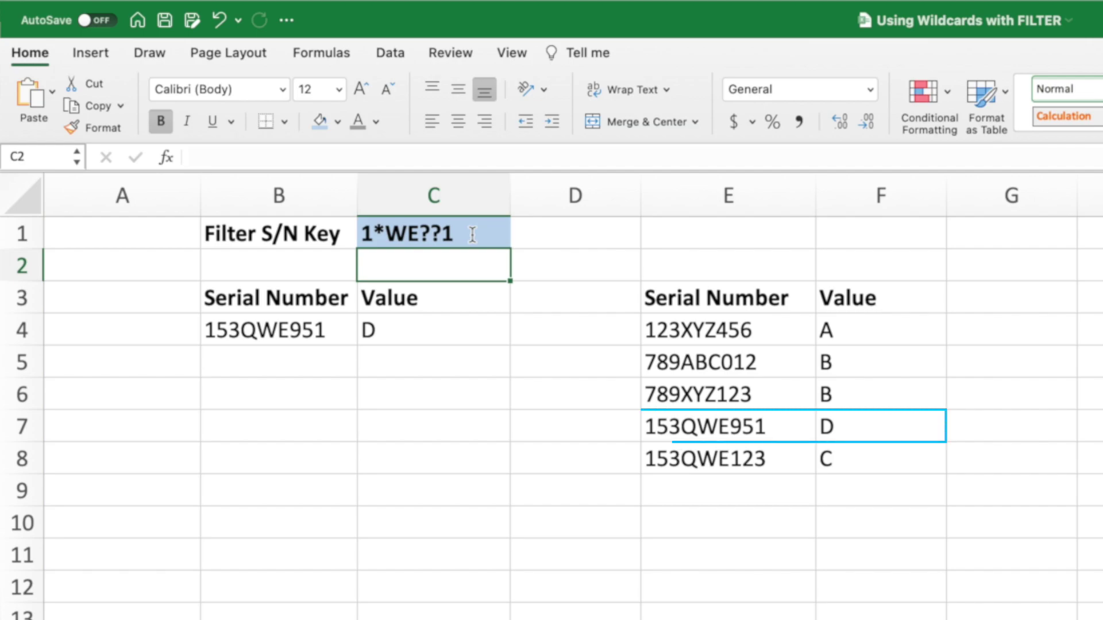
Replace the final character of the filter key in C1 with 3 so the key reads 1*WE??3
{"action": "left_click", "coordinate": [472, 234]}
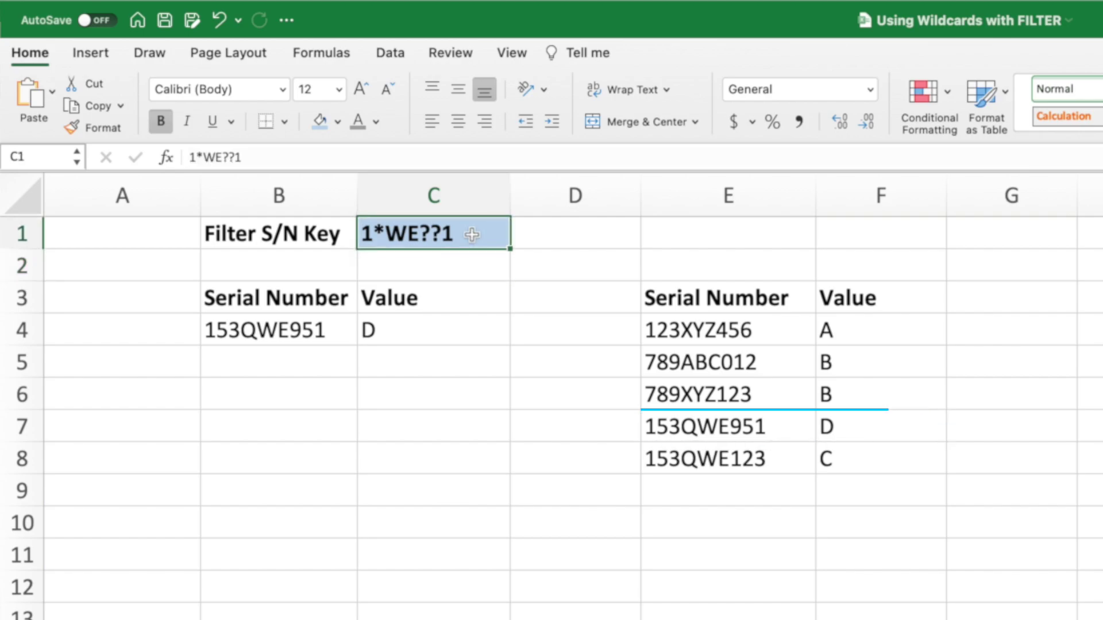
{"action": "left_click", "coordinate": [328, 157]}
{"action": "key", "text": "BackSpace"}
{"action": "type", "text": "3"}
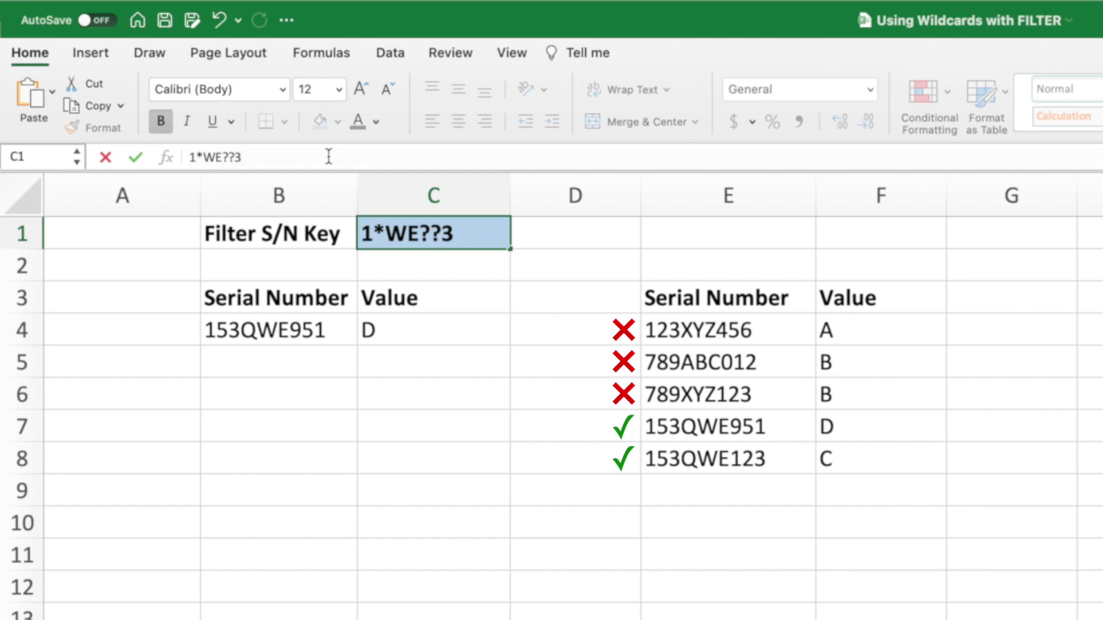
{"action": "key", "text": "Return"}
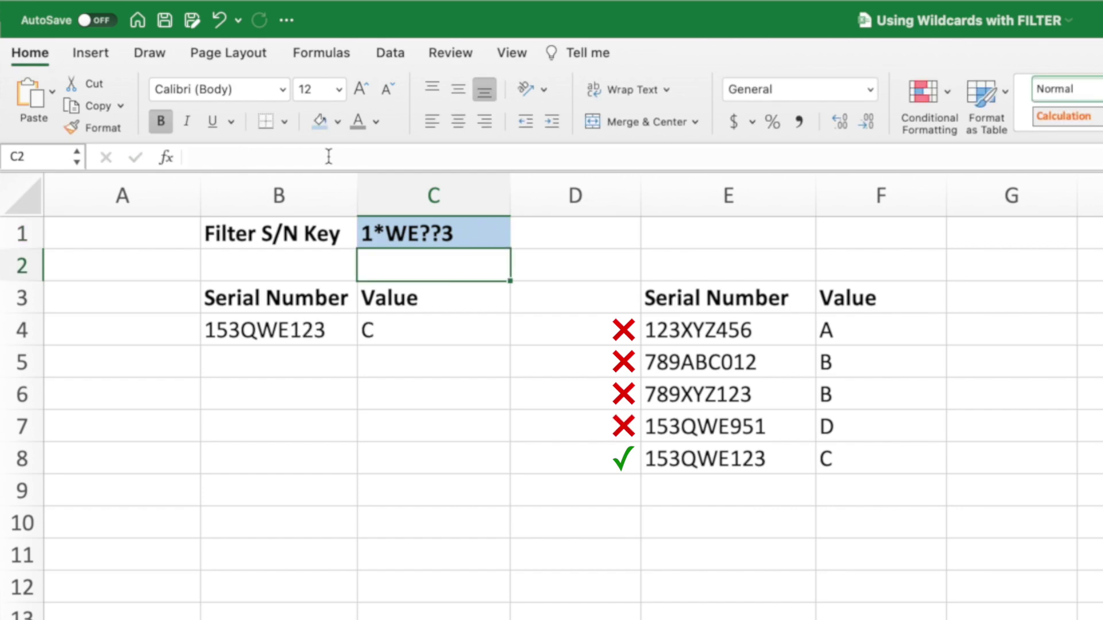